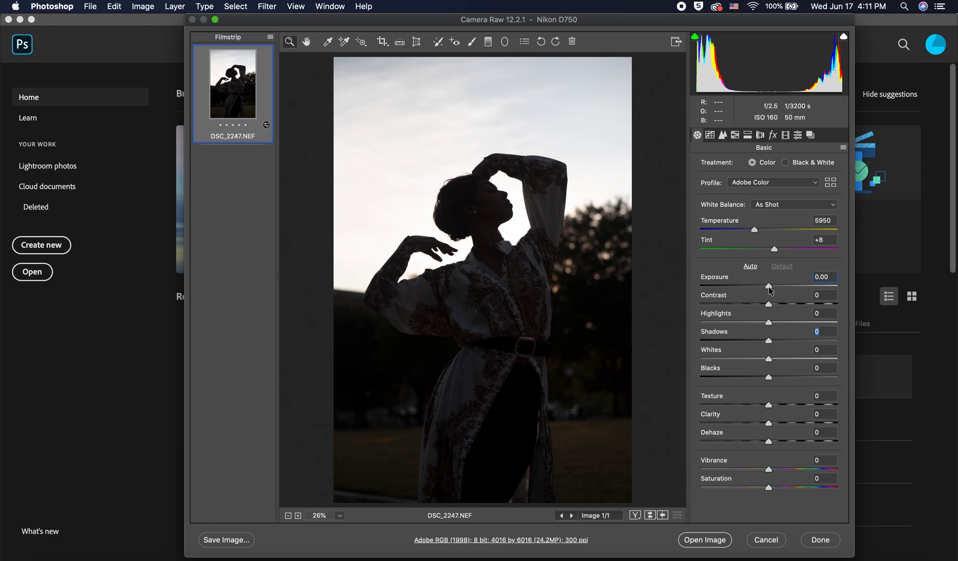
- Set the Camera Raw Basic panel to Exposure +2.00, Contrast +50, Highlights −17 and Shadows +30
drag(770, 290, 783, 307)
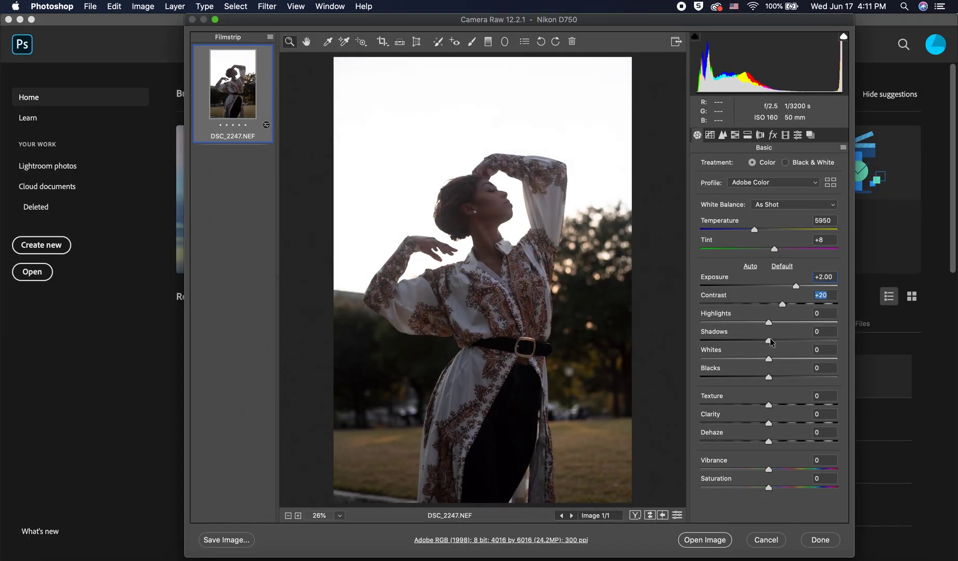
drag(772, 342, 785, 341)
drag(783, 304, 800, 304)
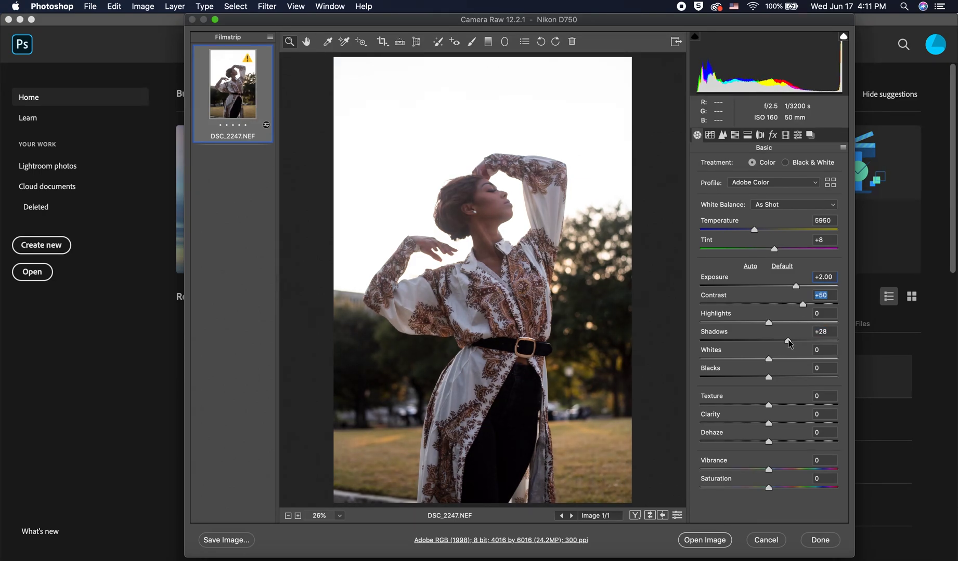
mouse_move(785, 341)
mouse_down()
mouse_move(757, 323)
mouse_move(789, 341)
mouse_up()
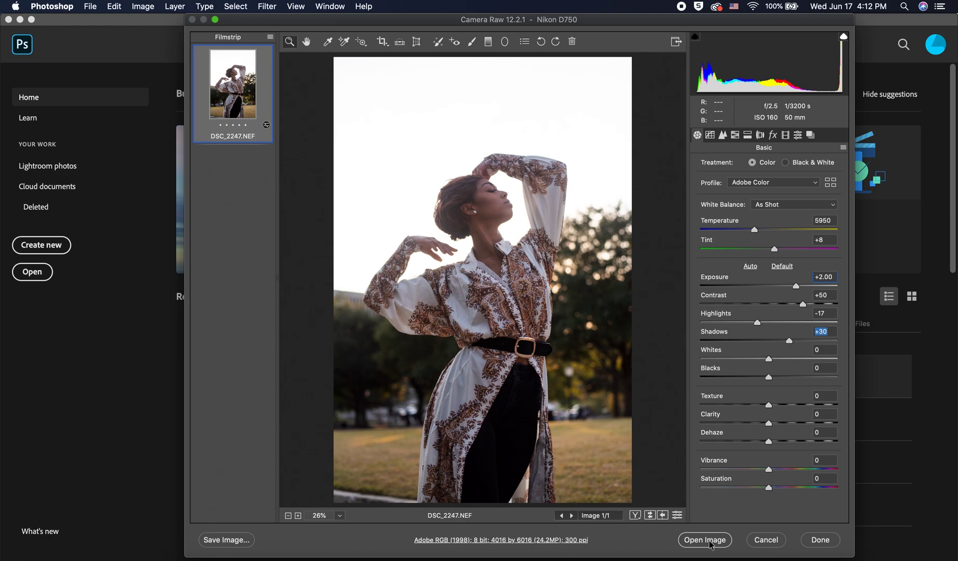
- Open the photo in Photoshop, unlock it as Layer 0, duplicate it, and hide the original
click(709, 543)
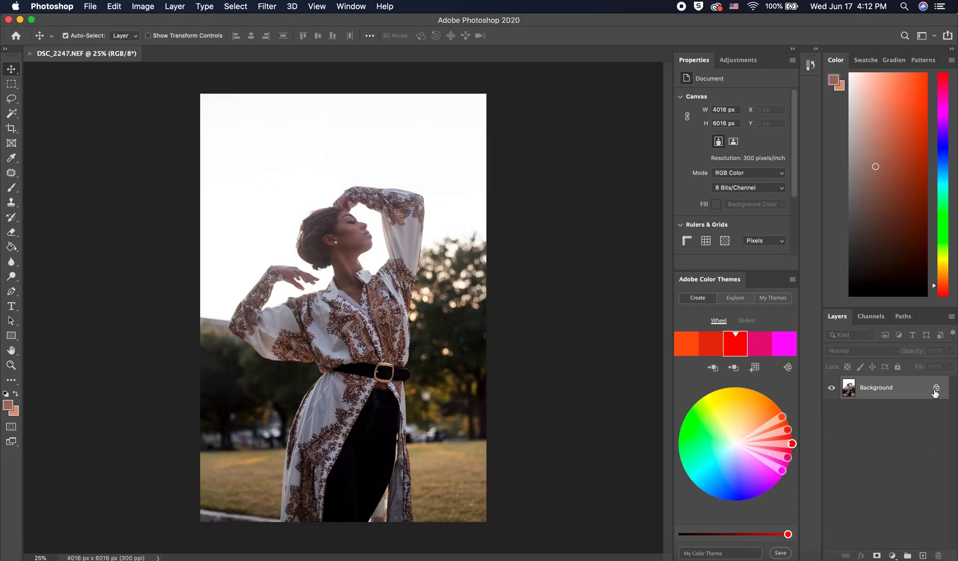
click(934, 389)
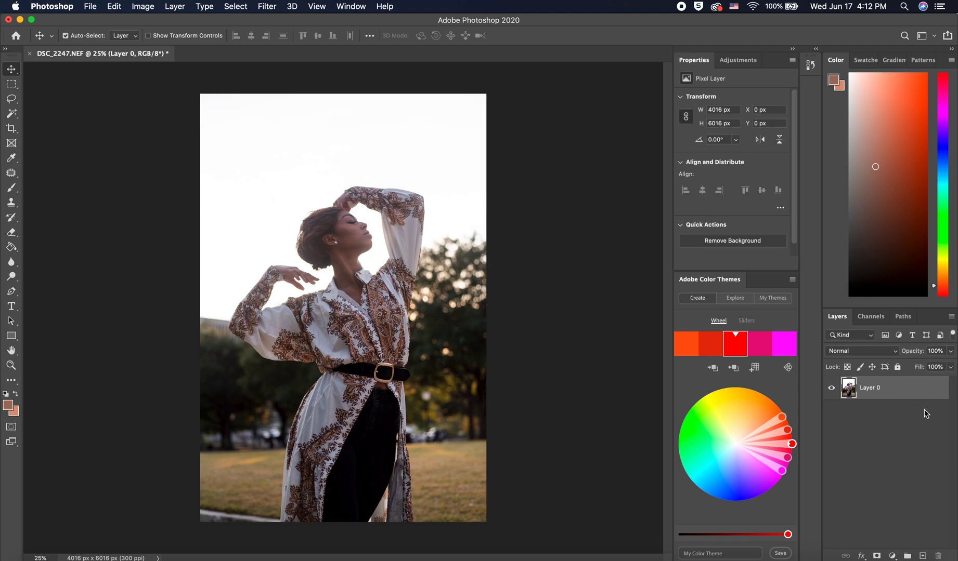
drag(912, 392, 923, 555)
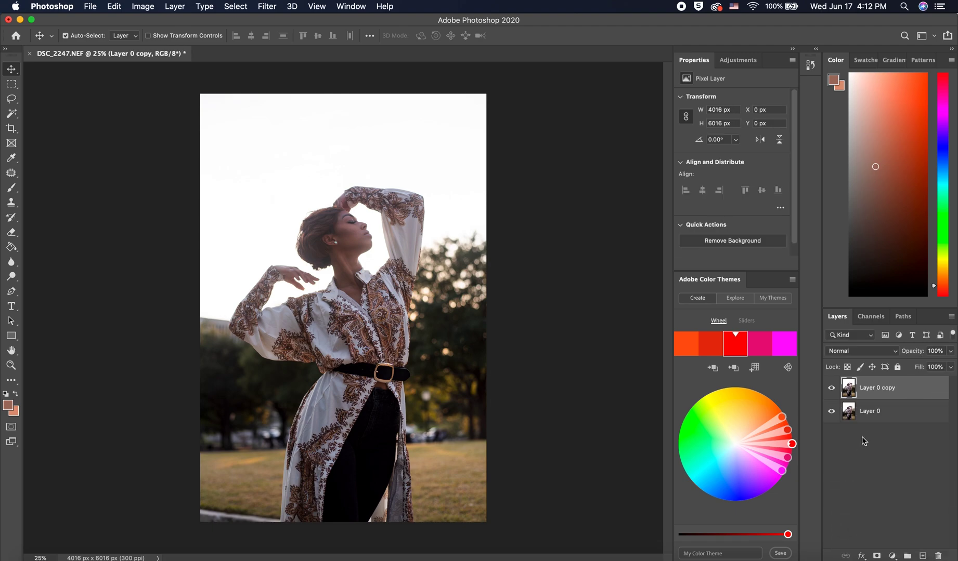
click(831, 411)
- Add a Curves adjustment layer with the midpoint raised to brighten the midtones
click(892, 556)
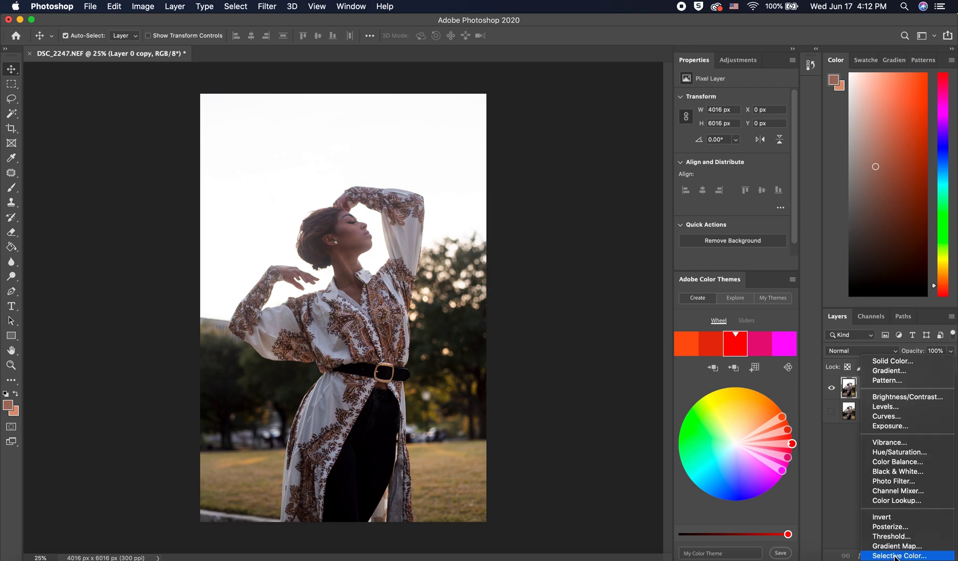
click(899, 419)
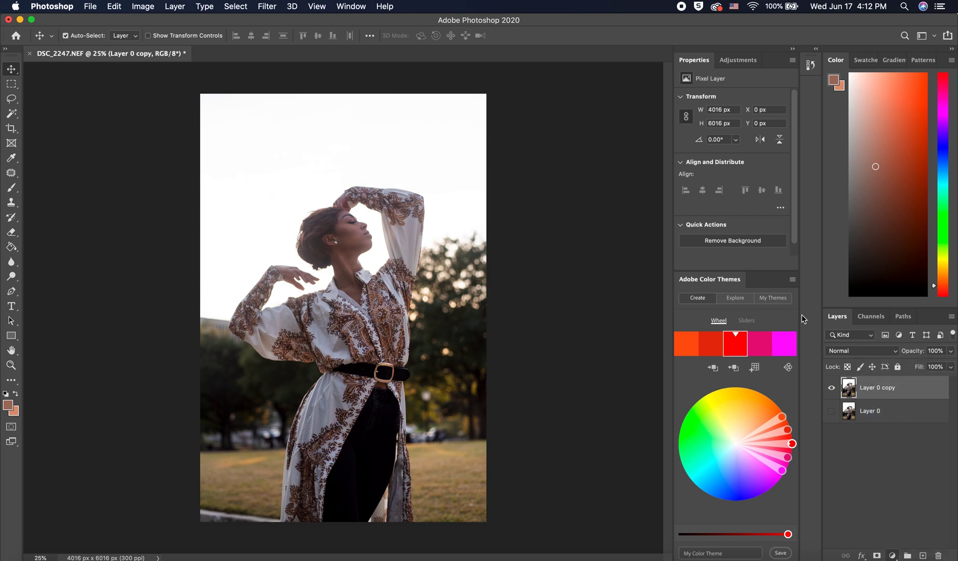
drag(741, 165, 742, 147)
click(929, 392)
- Limit Curves 1 with an Underlying Layer Blend If black point split to 92/176
double_click(928, 393)
drag(628, 421, 715, 421)
key(alt)
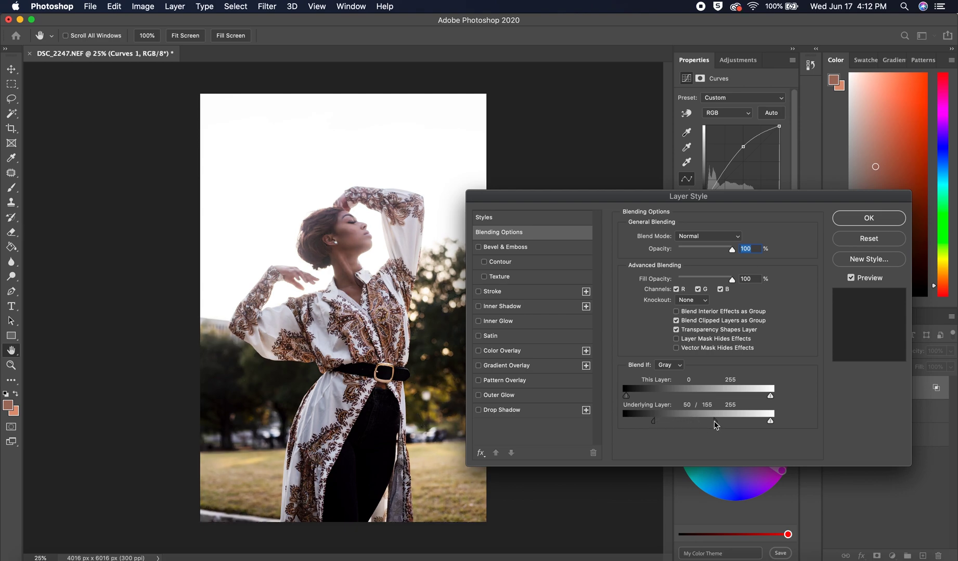
drag(707, 422, 710, 422)
drag(653, 422, 727, 425)
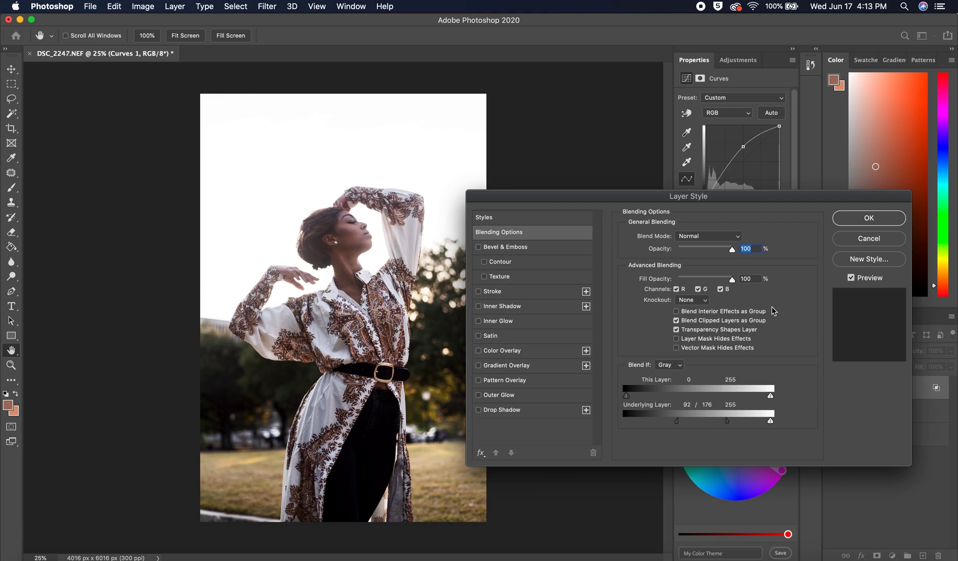
click(868, 218)
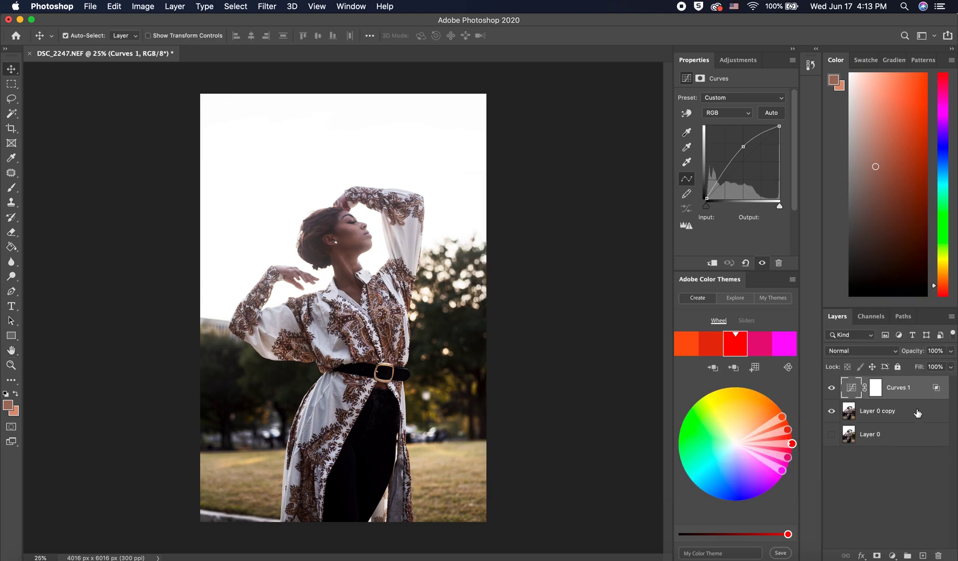
- Stamp the visible layers into a new layer named 'dodge' and delete Curves 1
key(super+alt+shift+e)
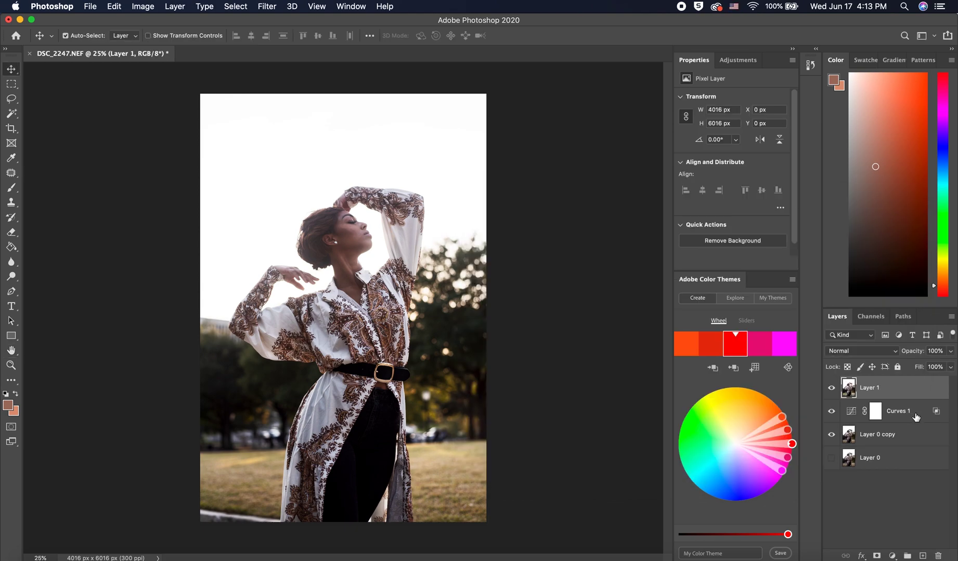
drag(917, 411, 938, 556)
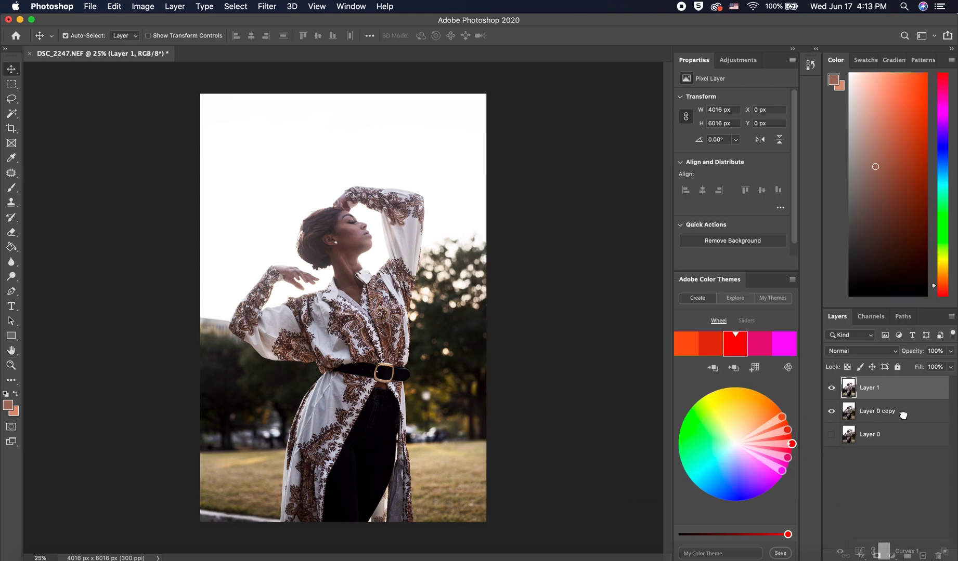
double_click(868, 388)
text(dodge)
key(Return)
- Run Apply Image on the dodge layer using Layer 0 copy in Subtract mode
click(141, 7)
click(180, 176)
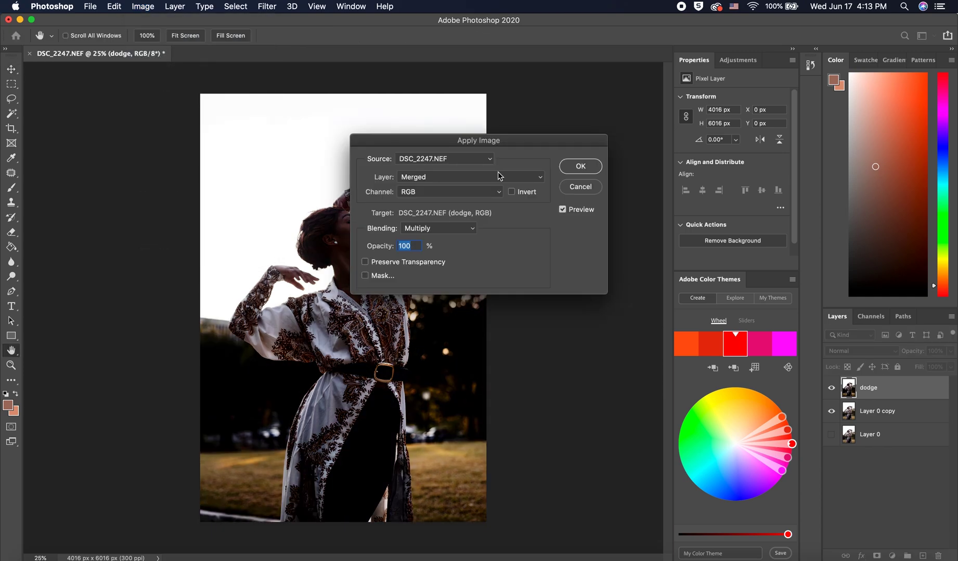
click(466, 177)
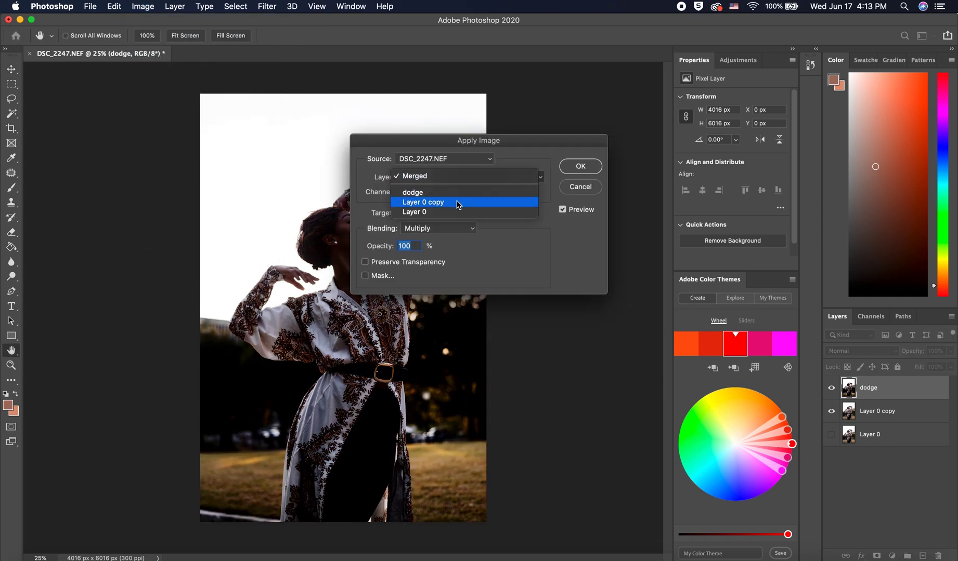
click(457, 203)
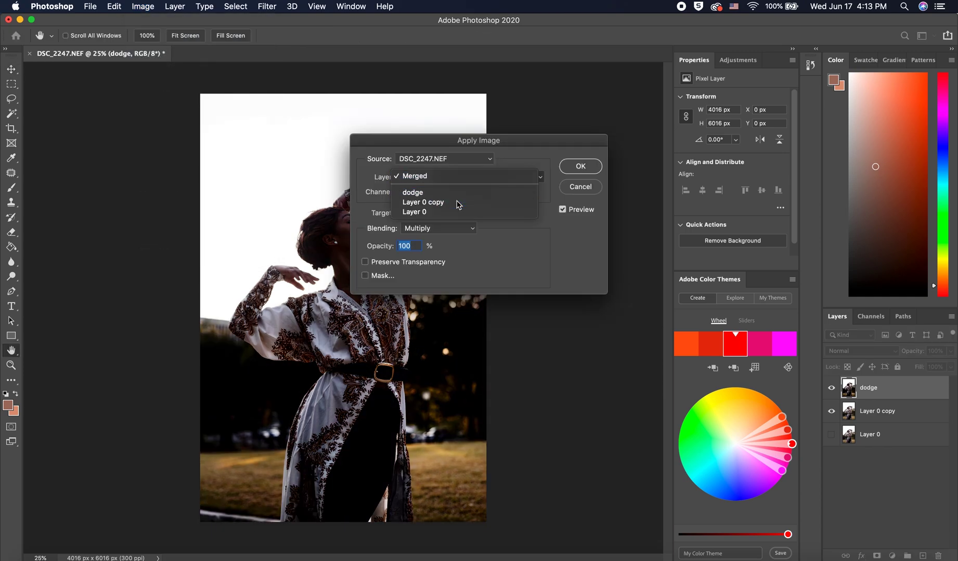
click(450, 232)
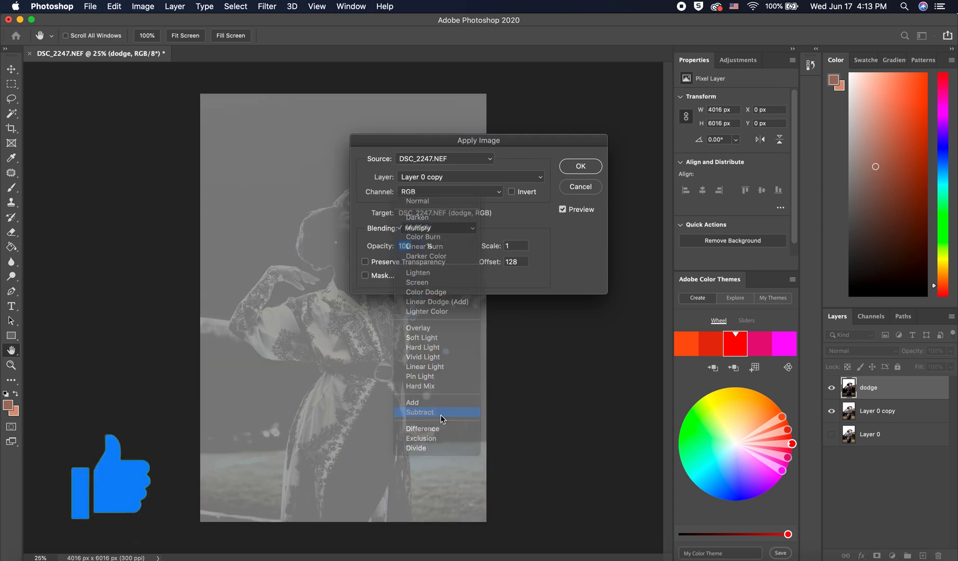
click(441, 413)
click(578, 167)
- Convert the dodge layer to a Smart Object and set its blend mode to Soft Light
click(267, 6)
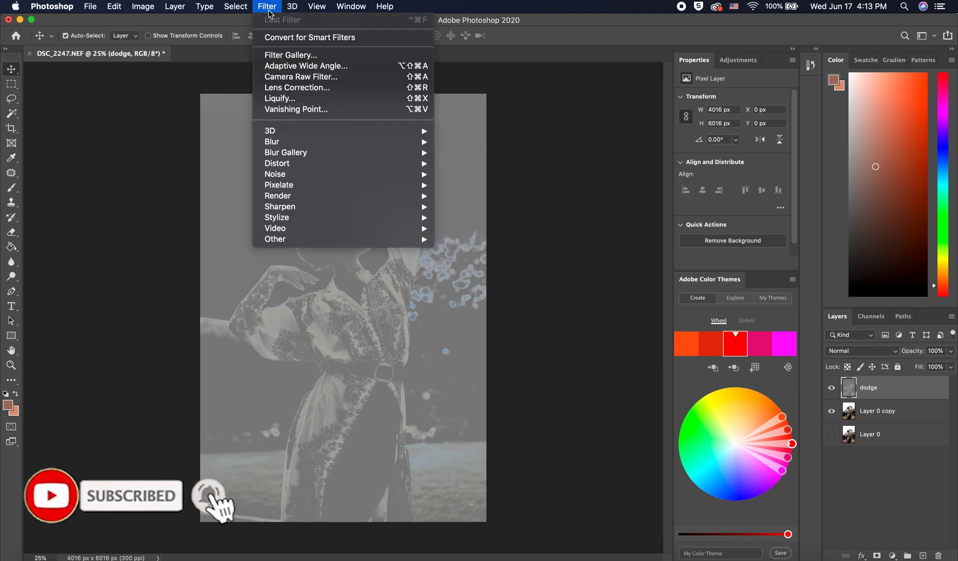
click(283, 37)
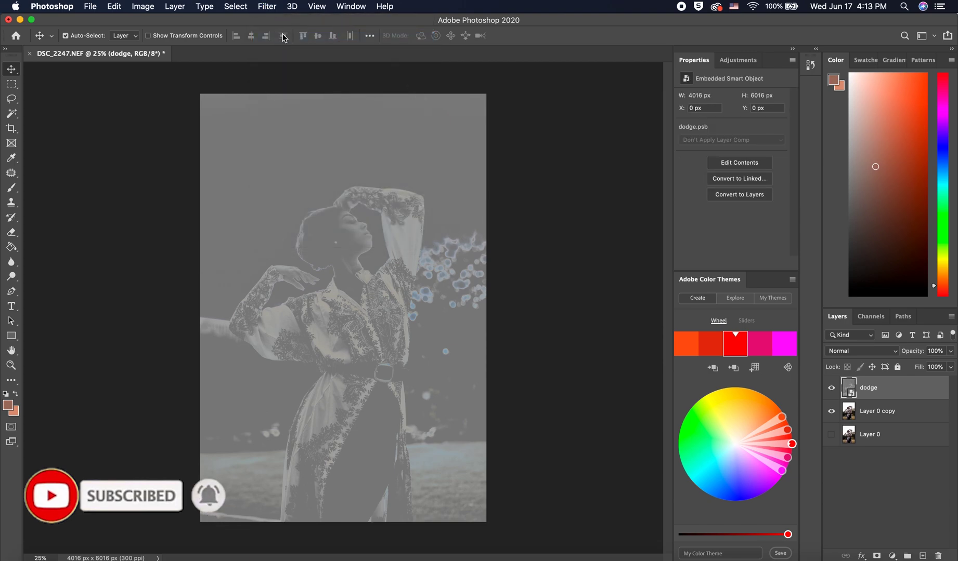
click(861, 350)
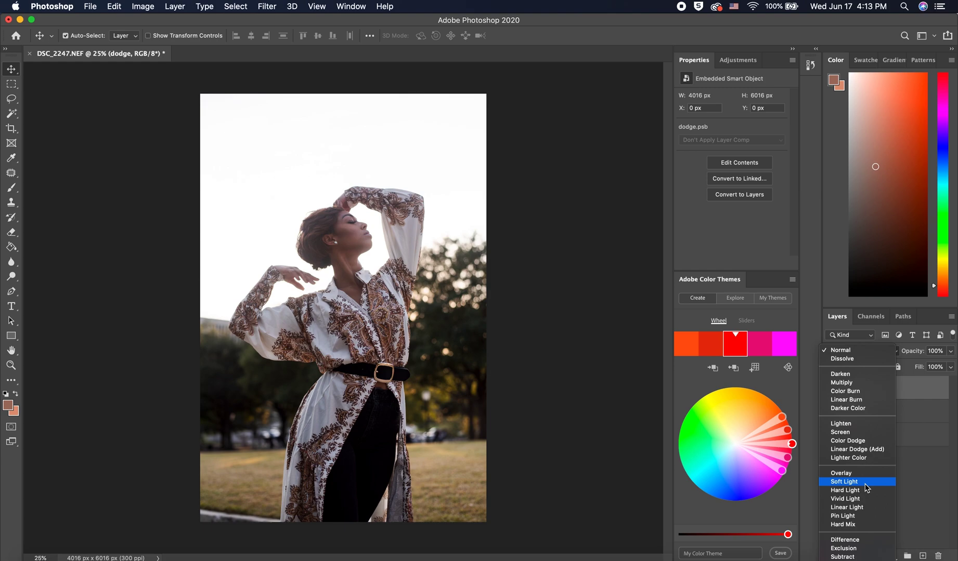
click(867, 489)
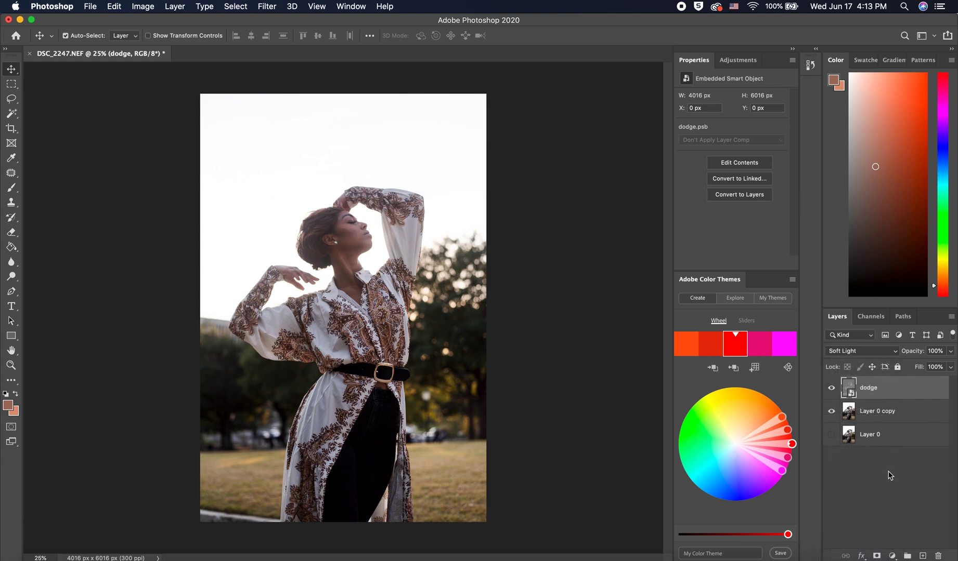
- Give the dodge layer an inverted black layer mask and switch to the Brush tool
click(876, 555)
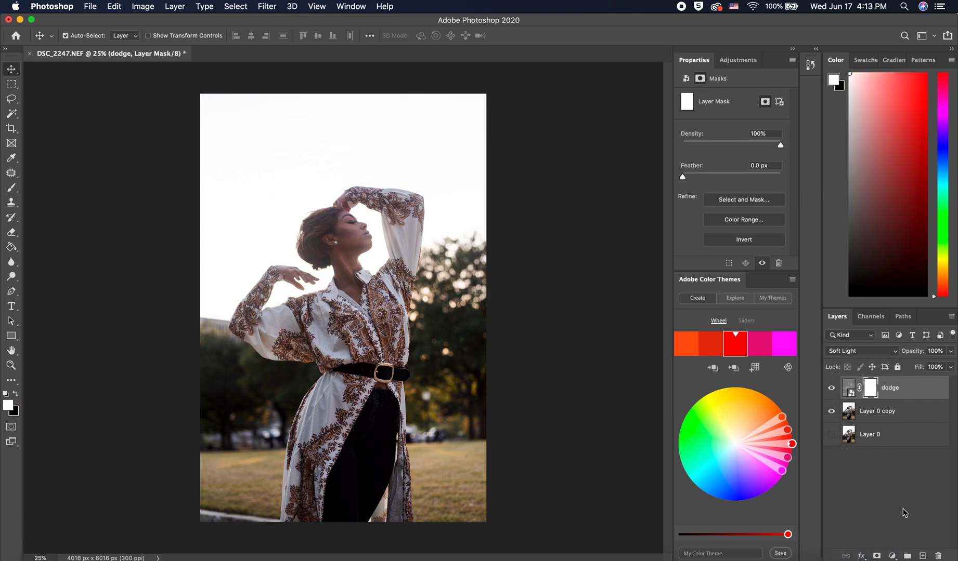
key(super+i)
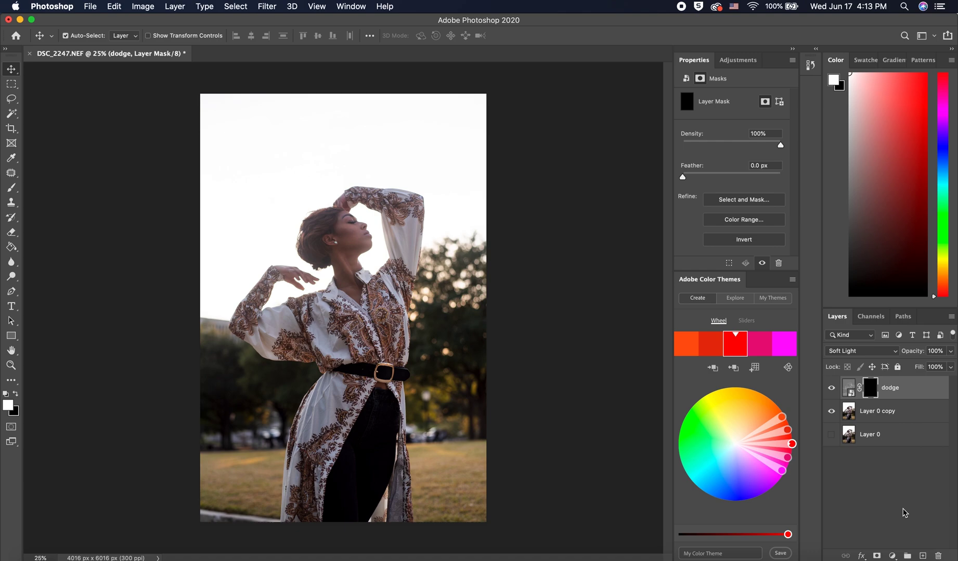
click(14, 190)
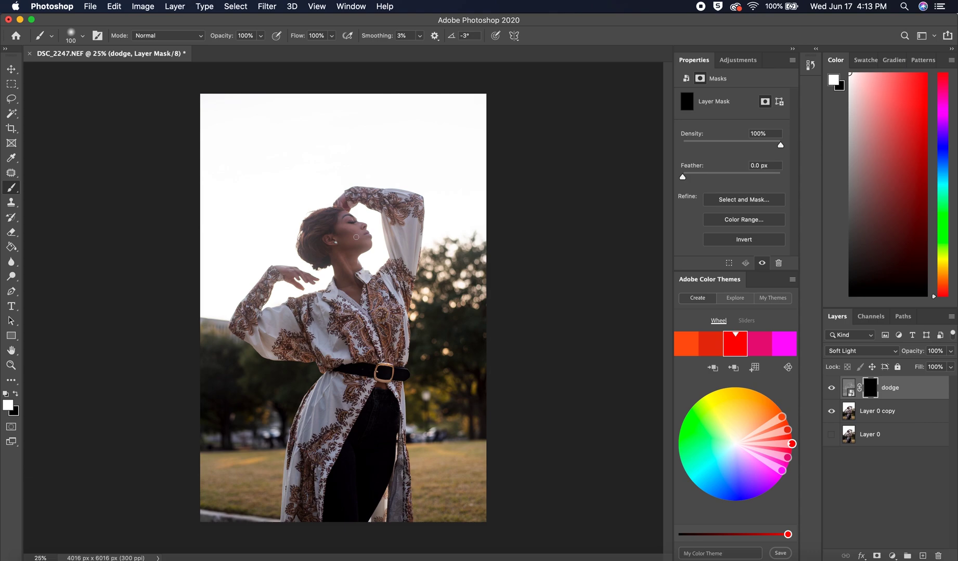
scroll(356, 237, up, 2)
- Open a second window of the photo and tile both windows side by side
click(351, 6)
mouse_move(374, 20)
click(603, 238)
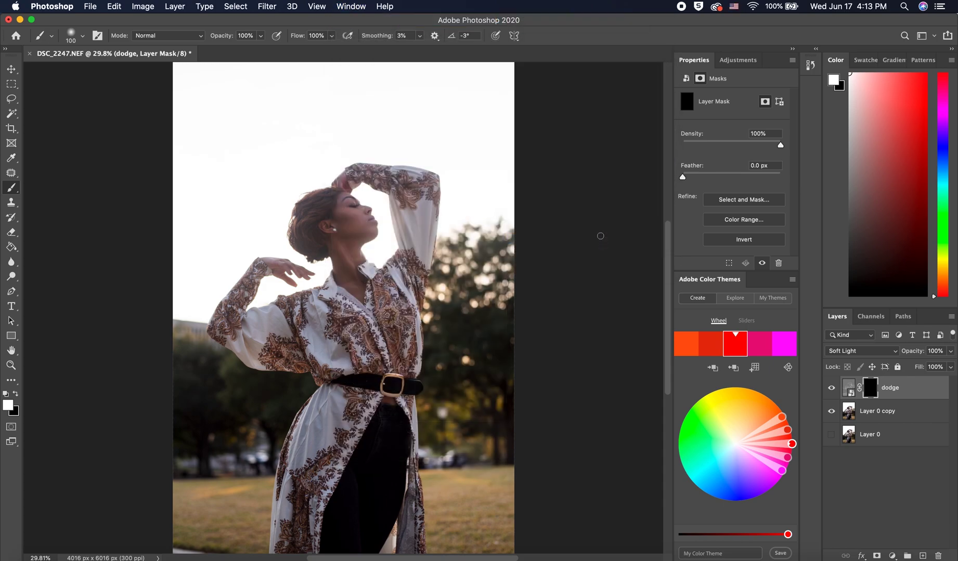
click(360, 8)
mouse_move(483, 21)
click(621, 56)
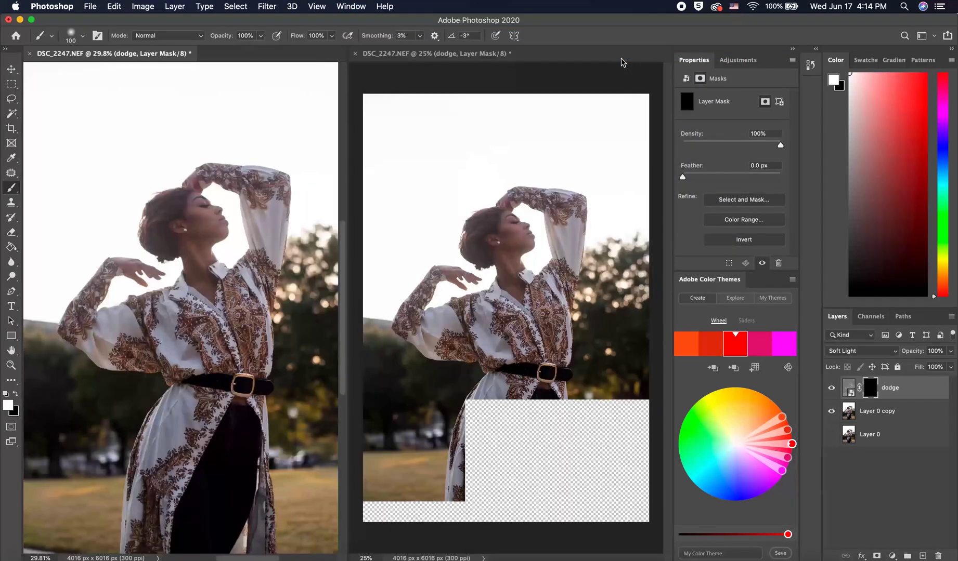
- Paint the dodge mask over the face and hair with a 36% opacity, 175 px brush
scroll(199, 230, up, 3)
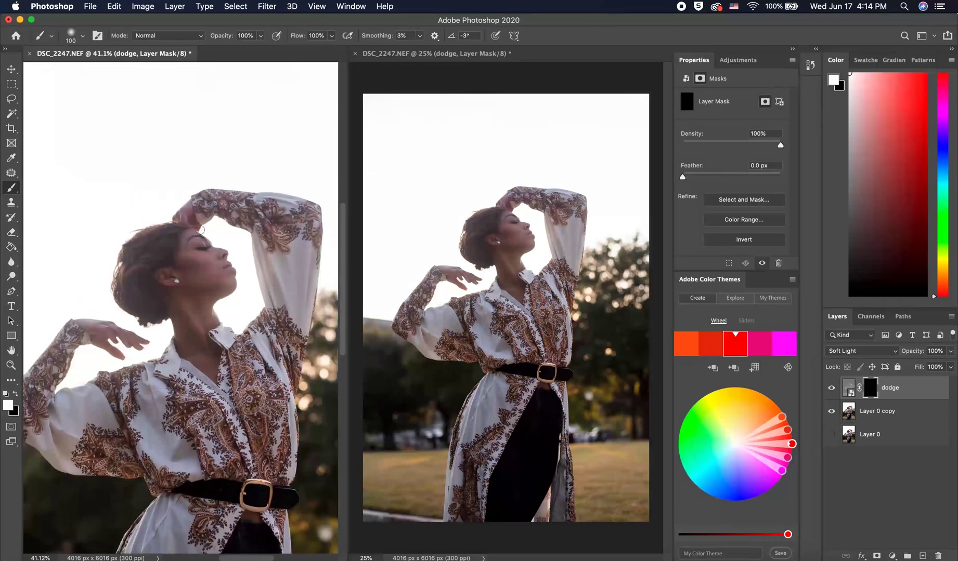
scroll(65, 254, up, 5)
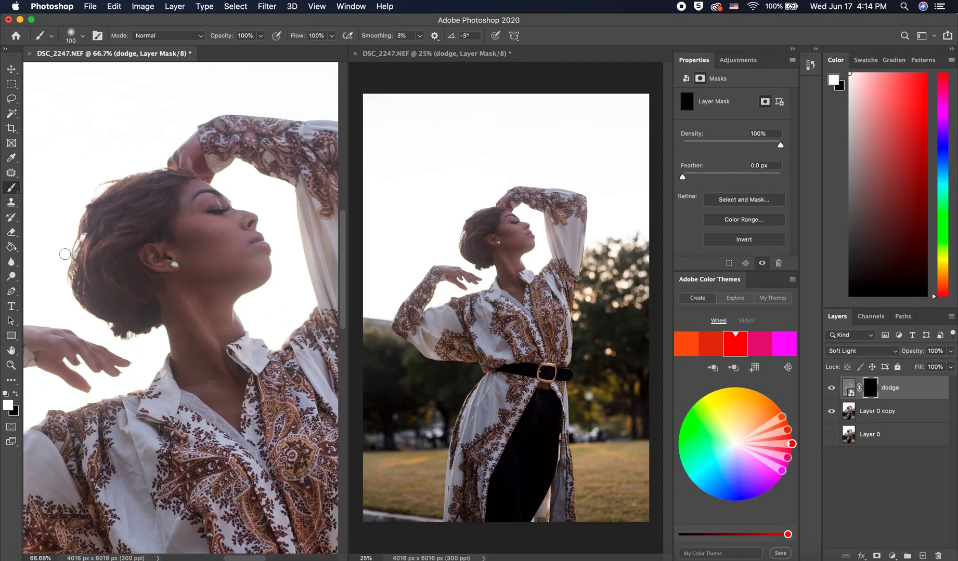
click(261, 36)
drag(264, 61, 228, 61)
key(bracketright)
key(bracketright)
key(bracketright)
drag(171, 253, 211, 265)
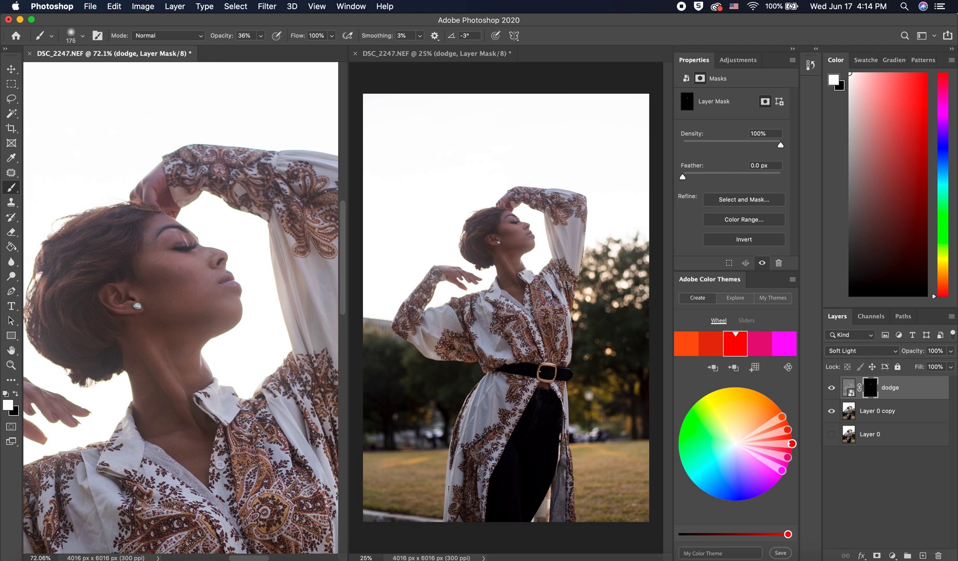
scroll(178, 306, up, 3)
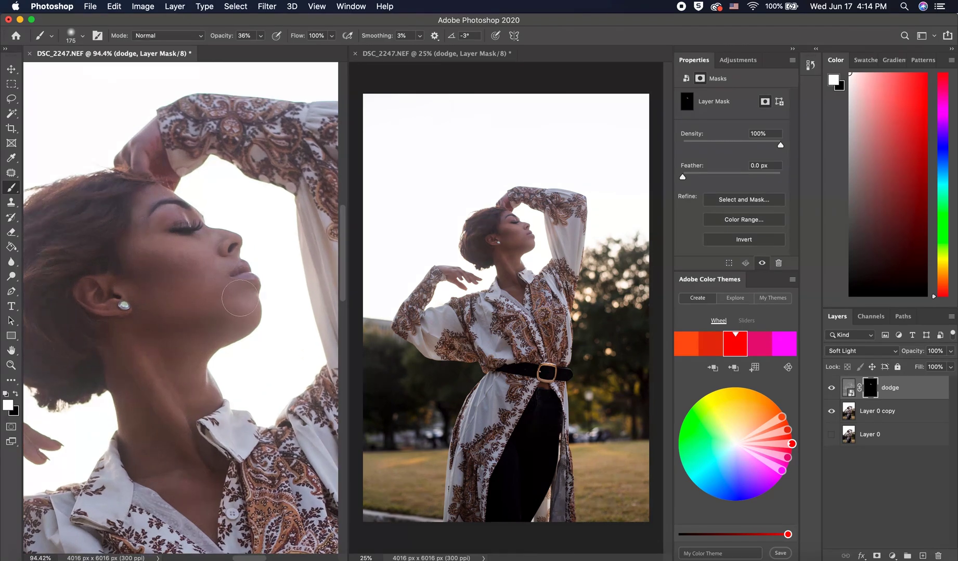
scroll(112, 206, up, 3)
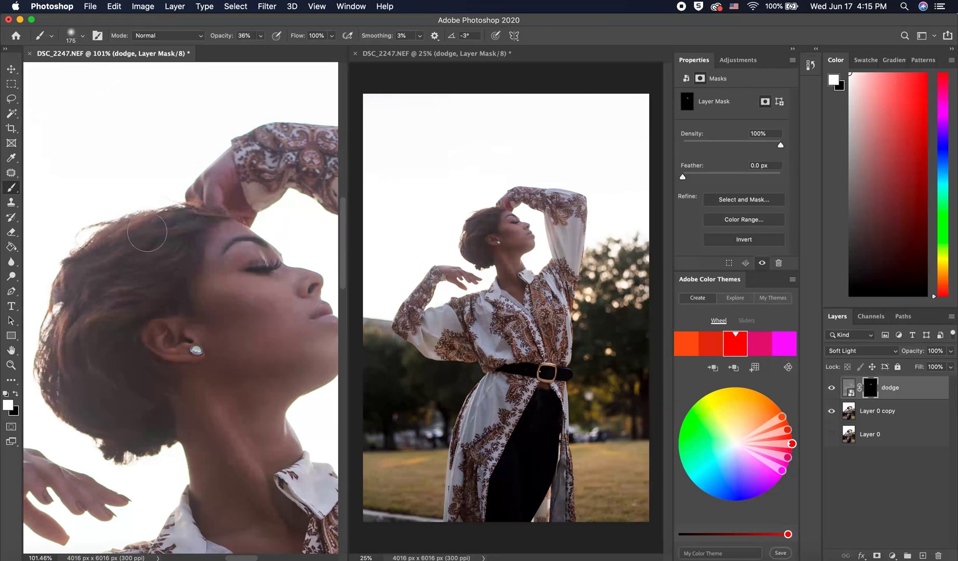
key(bracketleft)
key(bracketleft)
key(bracketleft)
key(bracketleft)
key(bracketleft)
scroll(110, 318, down, 10)
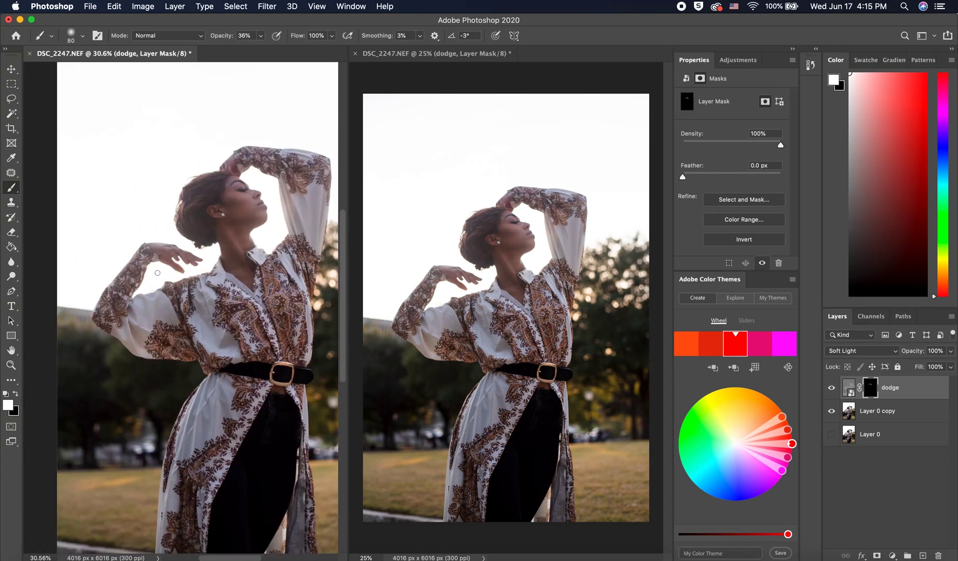
- Raise brush opacity to 66% and keep dodging the figure at 125–175 px brush sizes
click(260, 35)
drag(260, 48, 276, 49)
scroll(232, 276, up, 7)
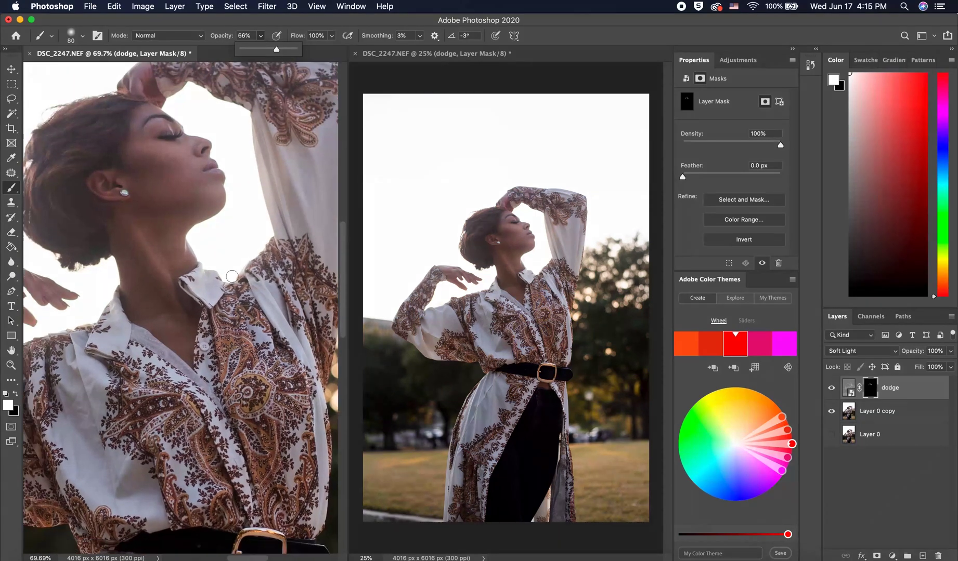
scroll(232, 276, left, 7)
scroll(232, 276, down, 2)
key(bracketright)
key(bracketright)
key(bracketright)
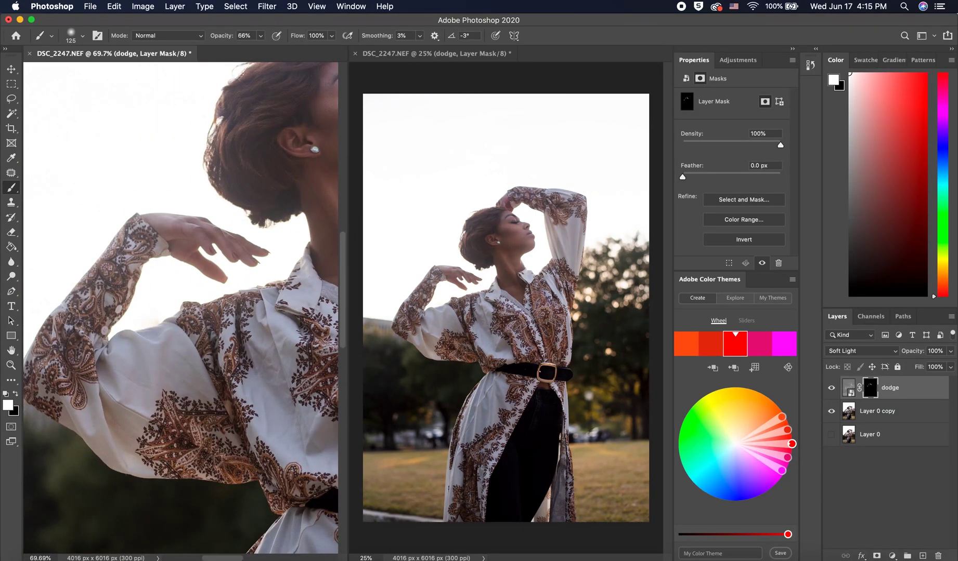
scroll(47, 344, down, 2)
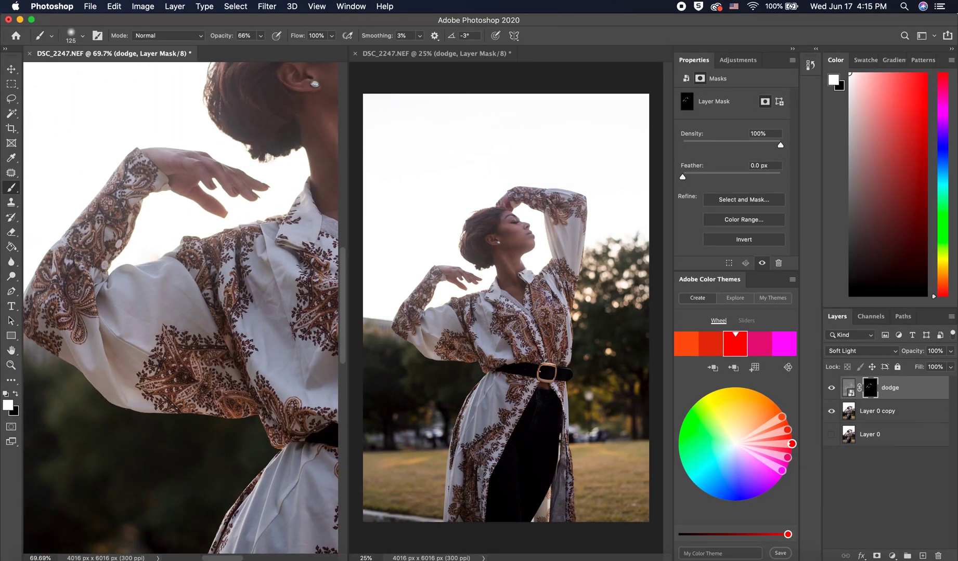
scroll(63, 305, down, 1)
scroll(63, 305, left, 1)
key(bracketright)
key(bracketright)
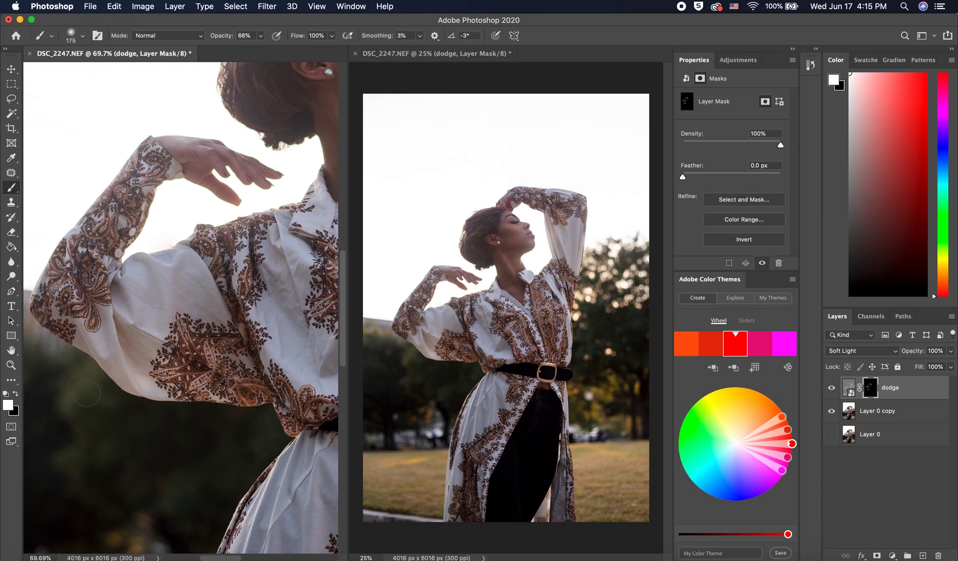
scroll(58, 406, down, 2)
scroll(228, 224, up, 5)
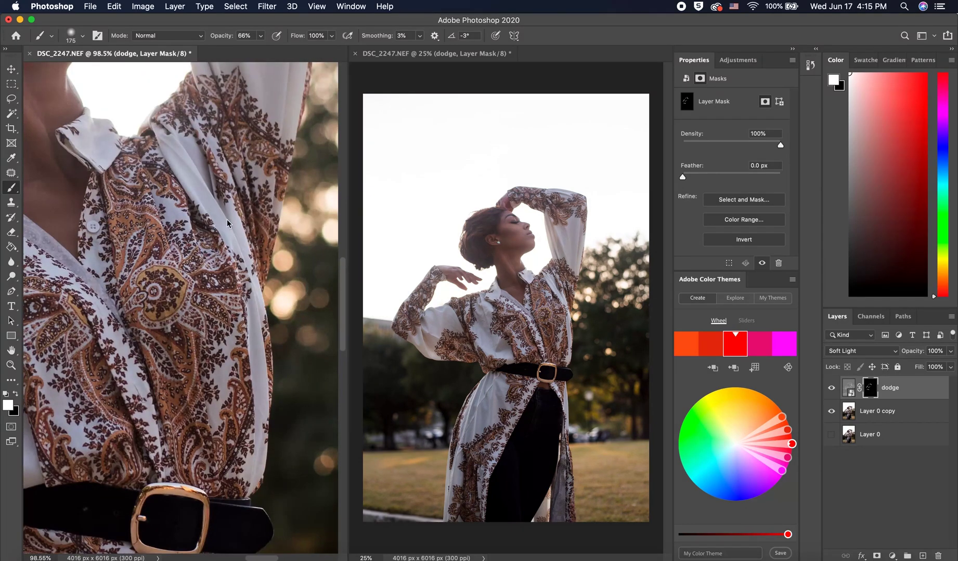
- Dodge the blouse through the mask, varying the brush between 80, 300 and 150 px
key(bracketleft)
key(bracketleft)
key(bracketleft)
key(bracketleft)
key(bracketleft)
scroll(247, 463, down, 3)
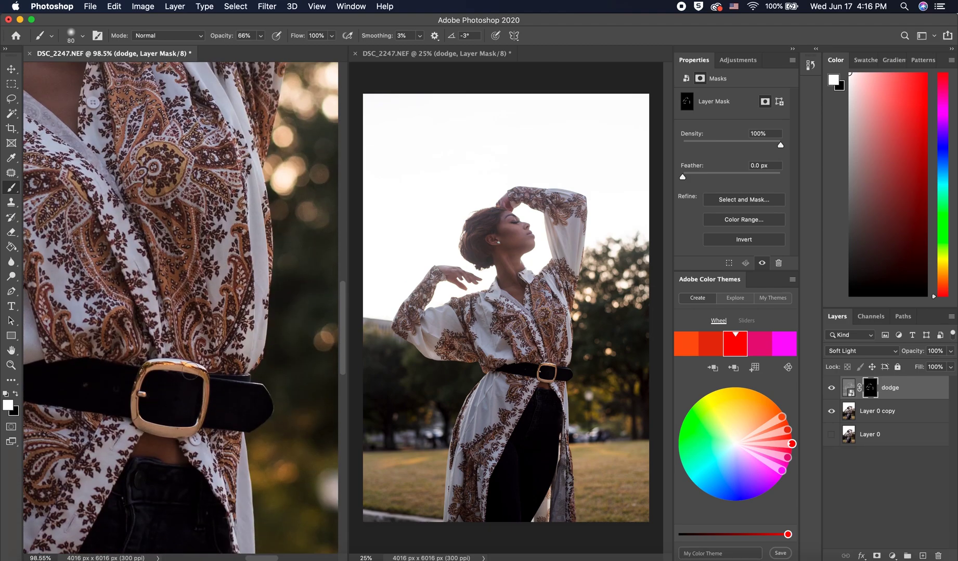
scroll(163, 414, down, 2)
scroll(180, 306, down, 3)
key(bracketright)
key(bracketright)
key(bracketright)
key(bracketright)
key(bracketright)
key(bracketright)
key(bracketright)
key(bracketright)
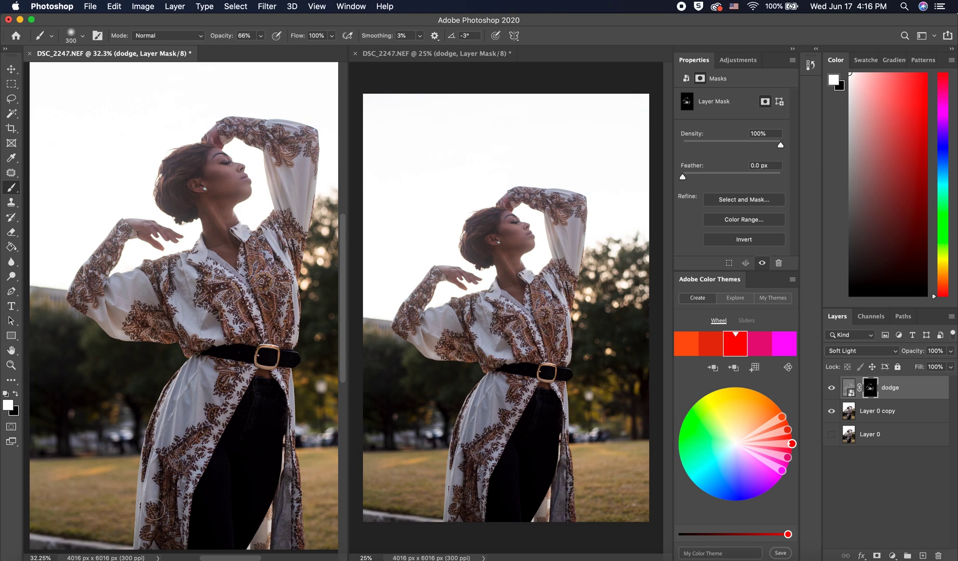
scroll(154, 510, down, 4)
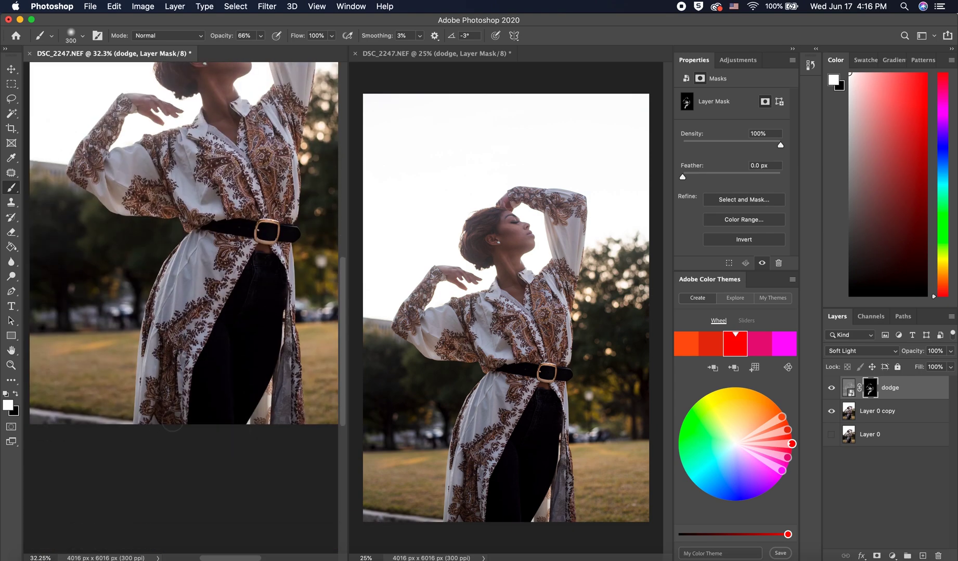
key(bracketleft)
key(bracketleft)
key(bracketleft)
key(bracketleft)
scroll(281, 364, up, 5)
scroll(166, 265, down, 2)
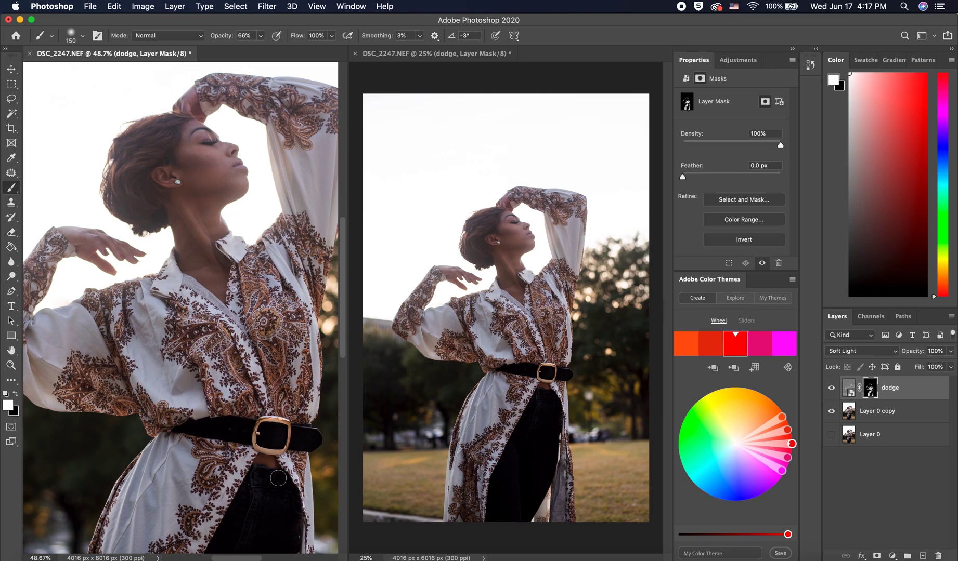
scroll(278, 479, left, 2)
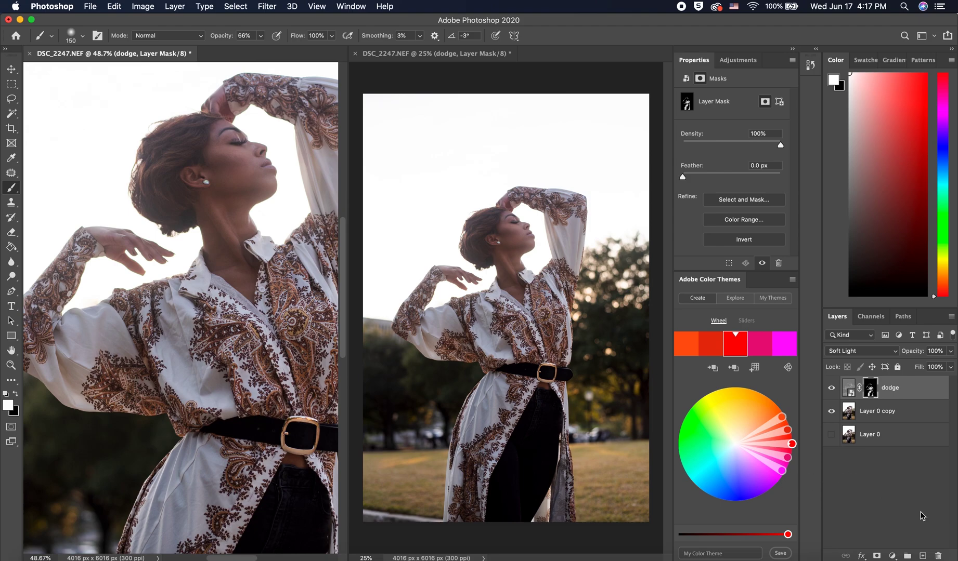
- Add a Curves 1 layer above dodge with the midpoint pulled down to output 77
click(891, 556)
click(893, 417)
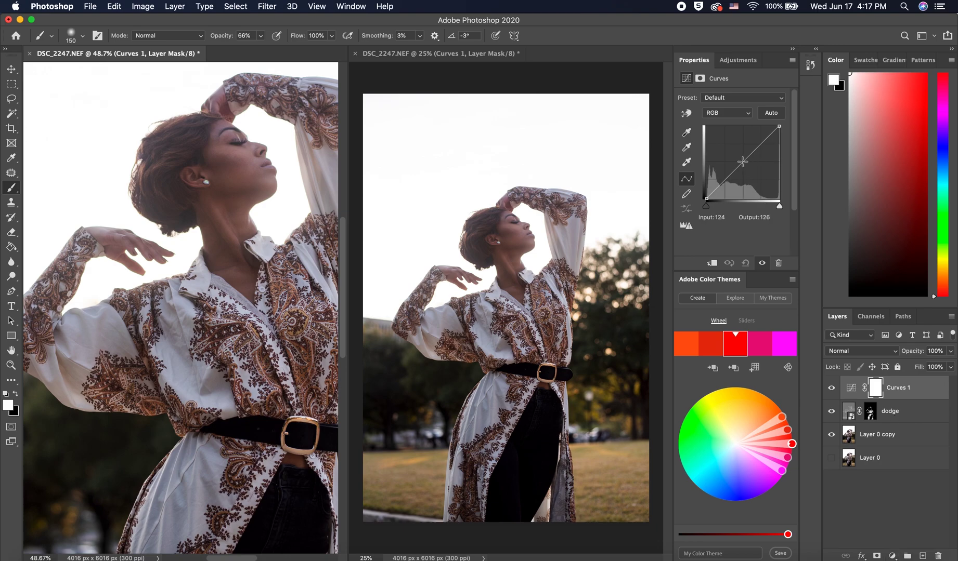
drag(744, 162, 744, 177)
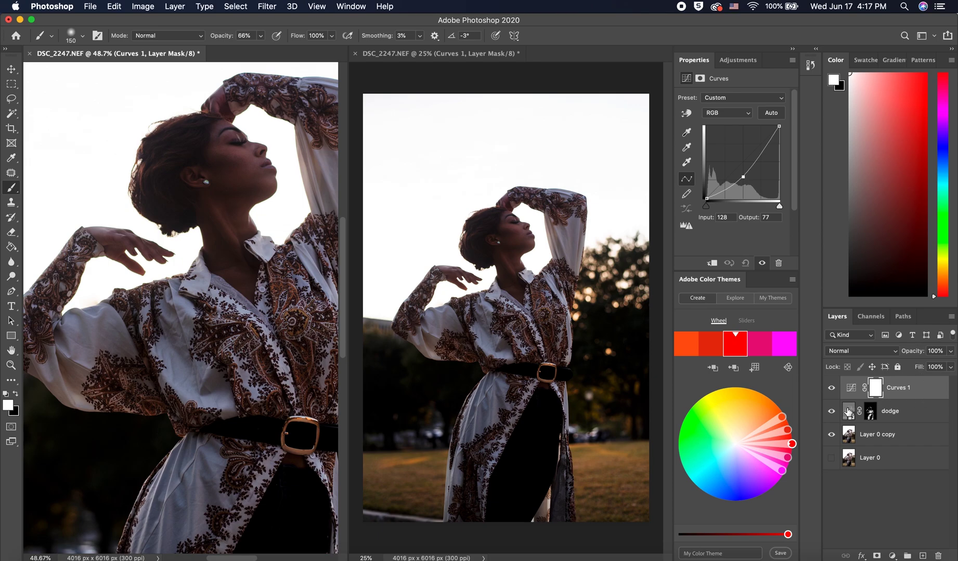
- Restrict Curves 1 with an Underlying Layer Blend If split of 96/176–255
click(921, 392)
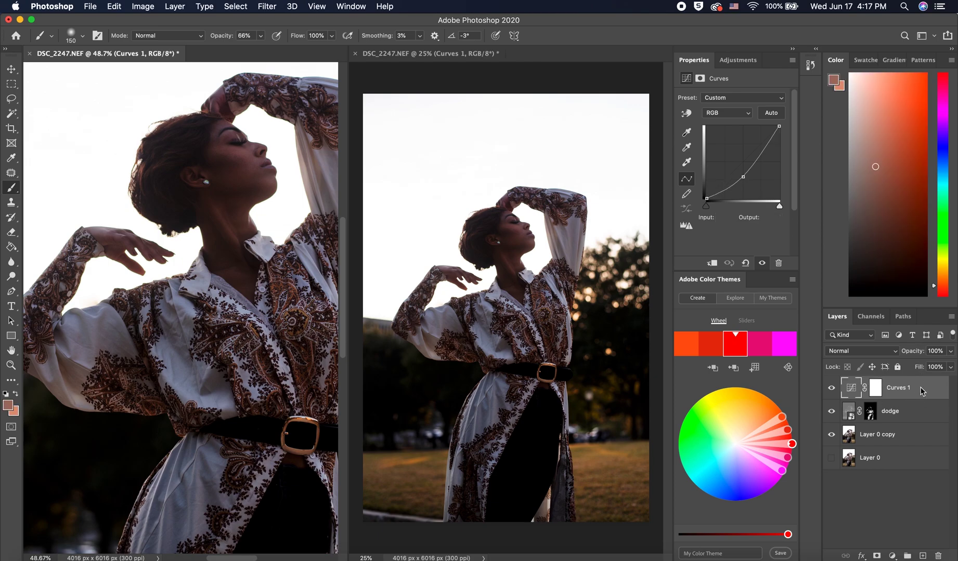
double_click(921, 392)
drag(769, 421, 681, 429)
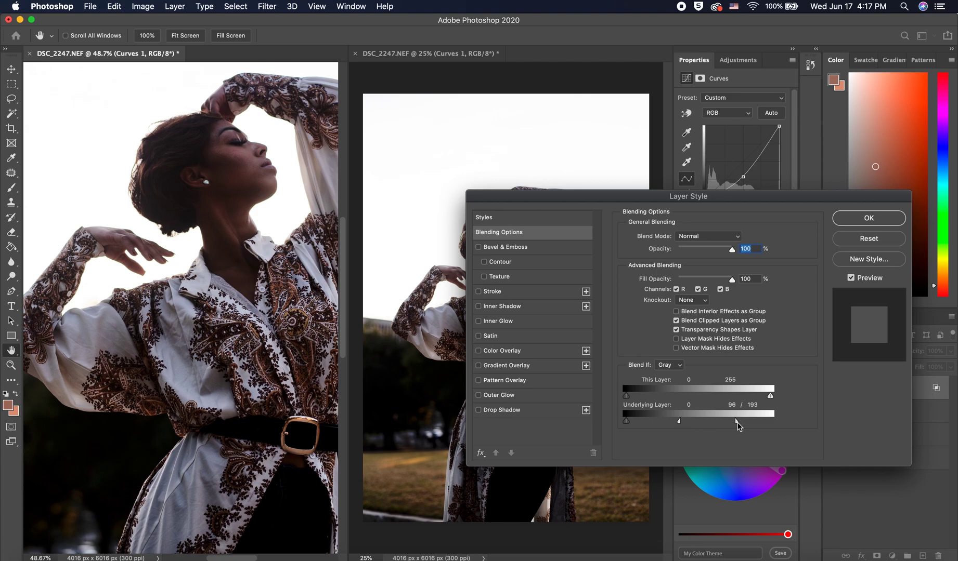
drag(736, 422, 738, 422)
click(849, 223)
- Hide dodge, stamp the visible layers into a layer named 'burn', and delete Curves 1
click(831, 411)
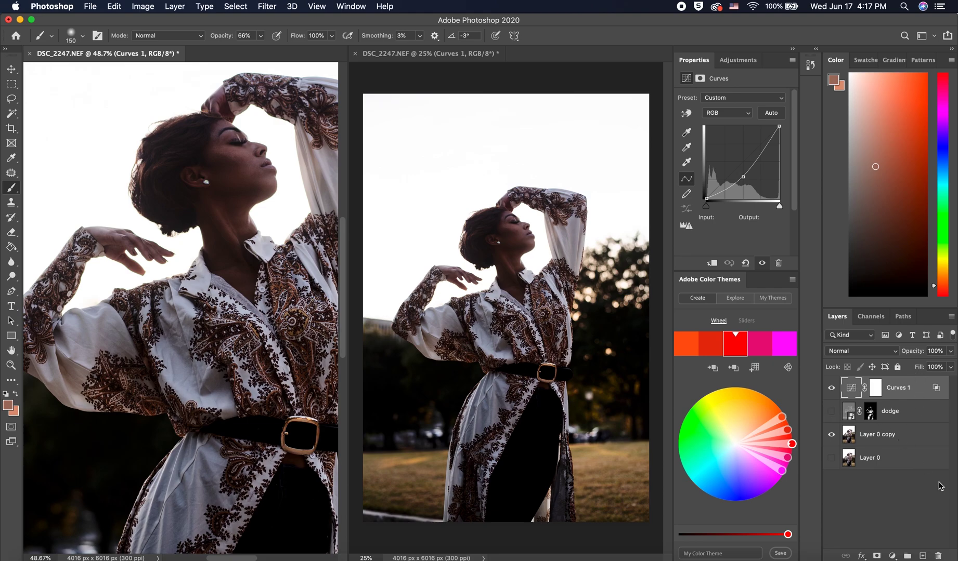
key(super+alt+shift+e)
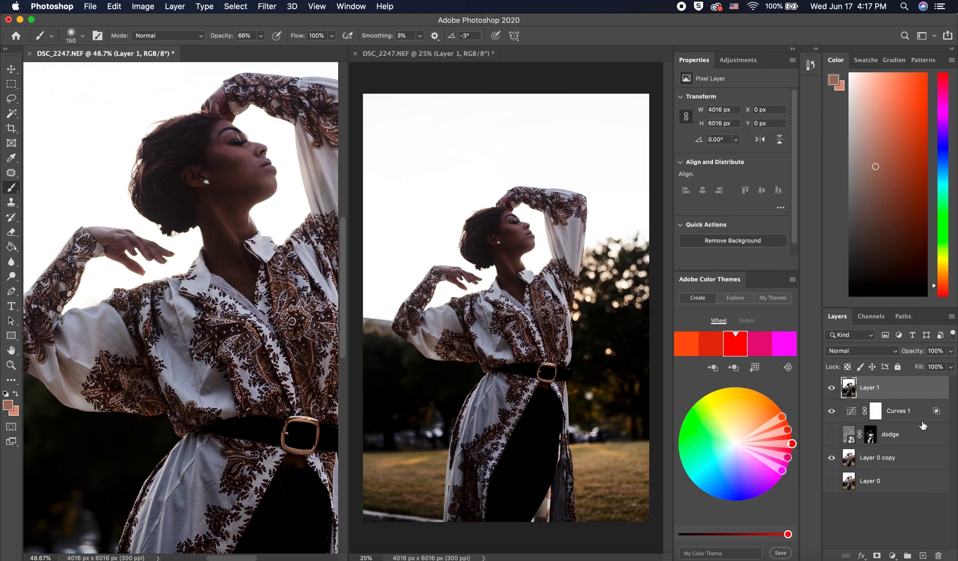
drag(920, 416, 938, 556)
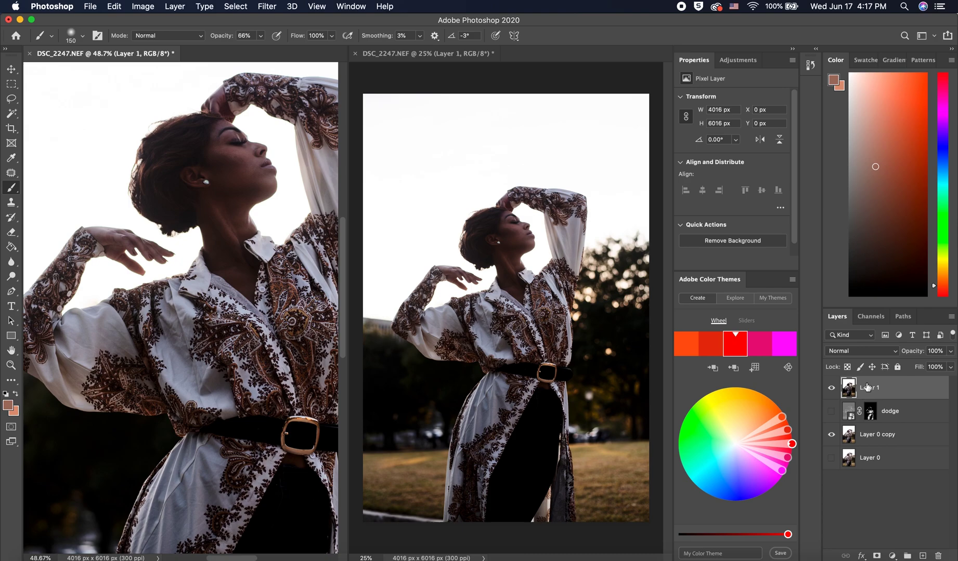
text(burn)
key(Return)
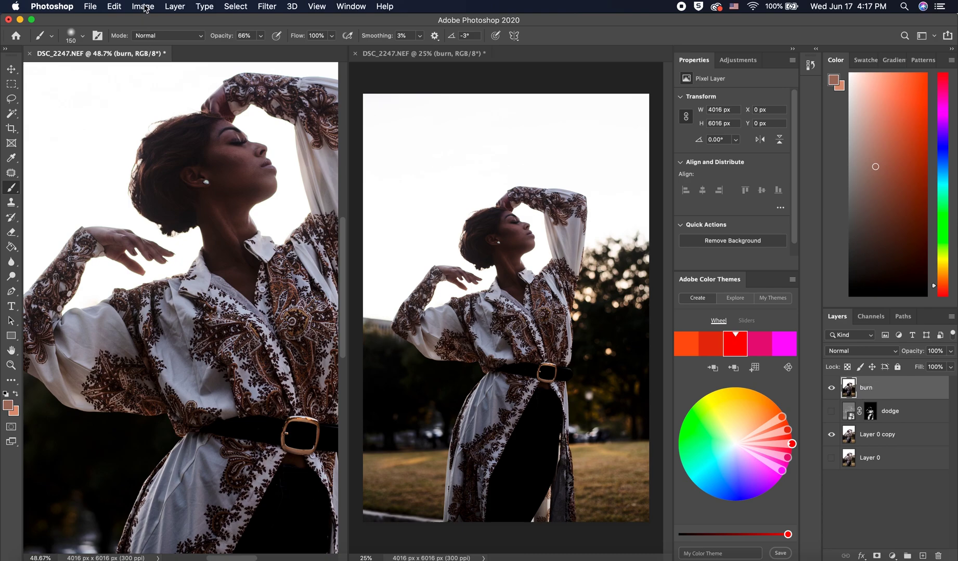
- Apply Image to burn from Layer 0 copy with Subtract, Scale 1, Offset 128
click(144, 7)
click(181, 177)
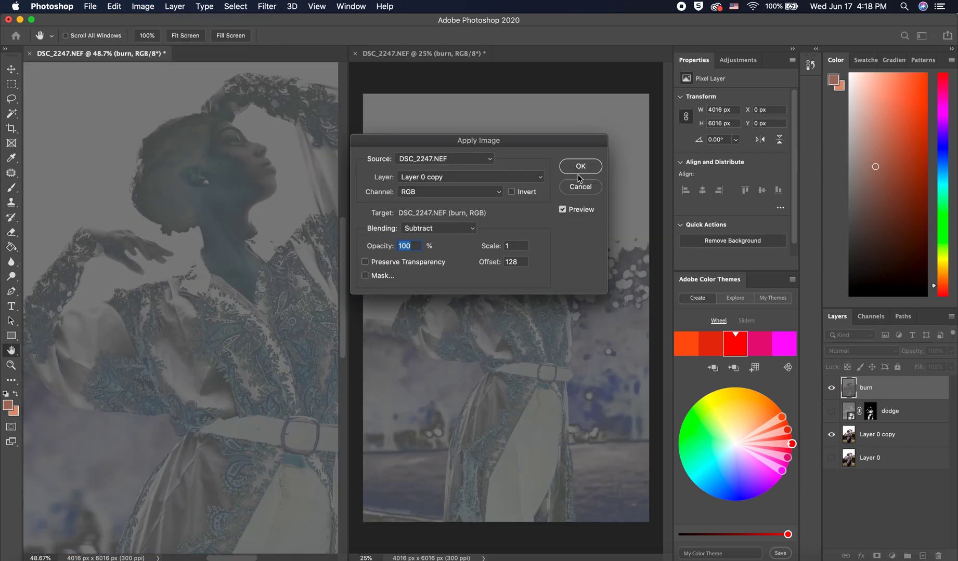
click(579, 166)
key(b)
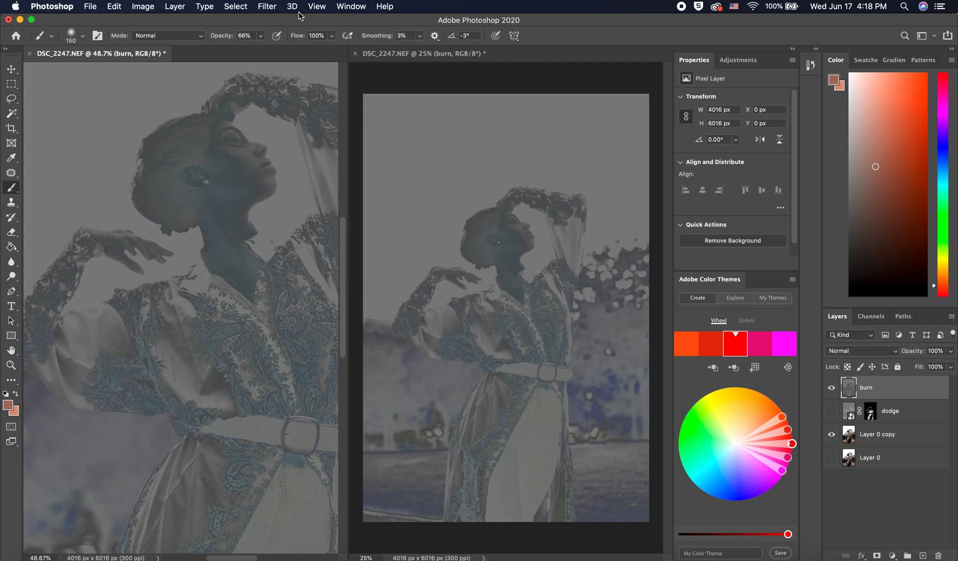
click(269, 10)
- Convert the burn layer for Smart Filters and set its blend mode to Soft Light
click(307, 37)
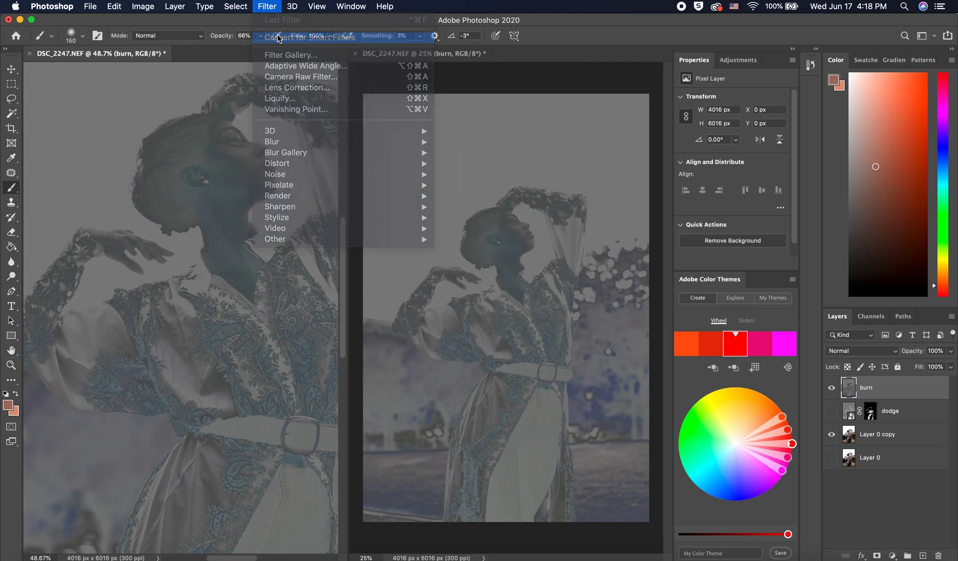
click(864, 352)
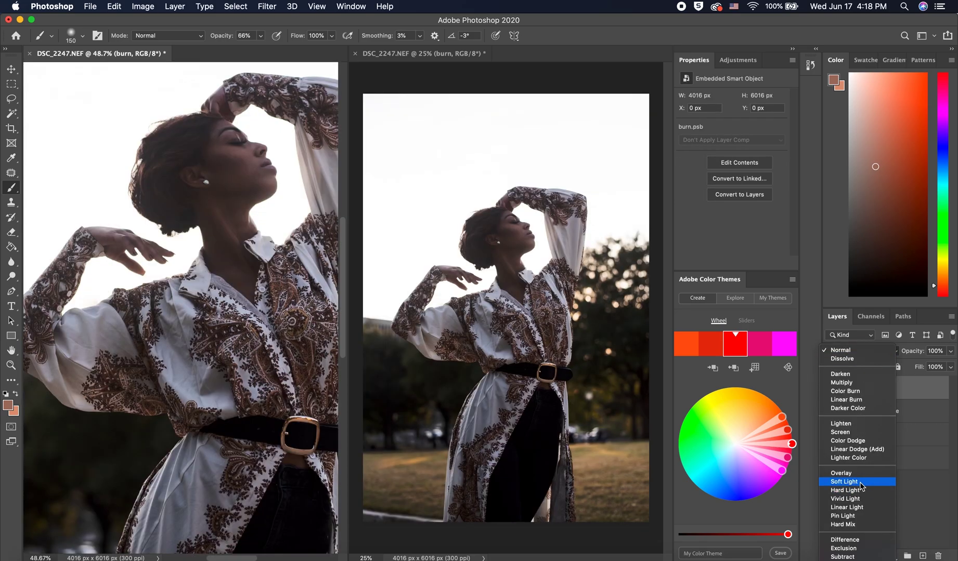
click(861, 485)
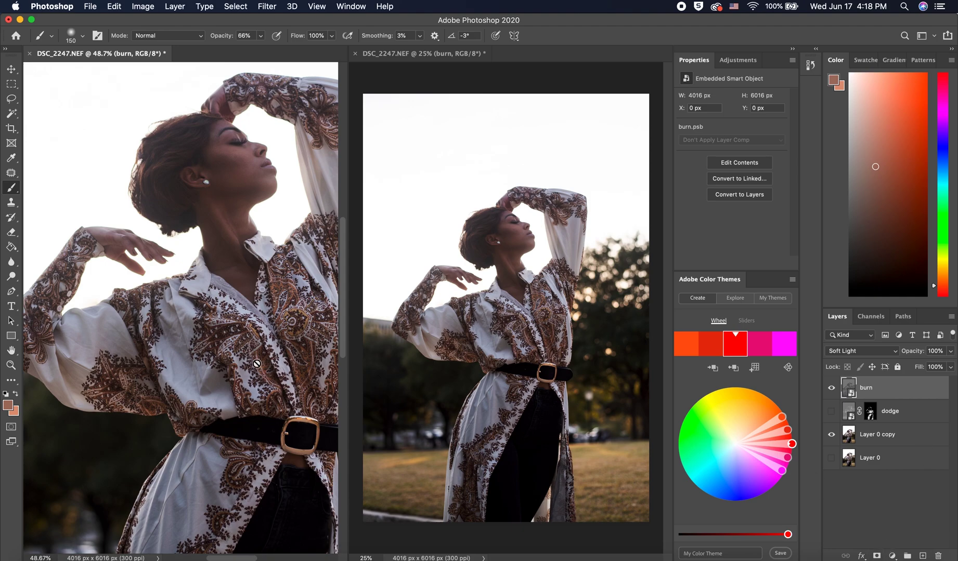
- Apply a 97.2-pixel Gaussian Blur smart filter to the burn layer
click(270, 8)
mouse_move(292, 142)
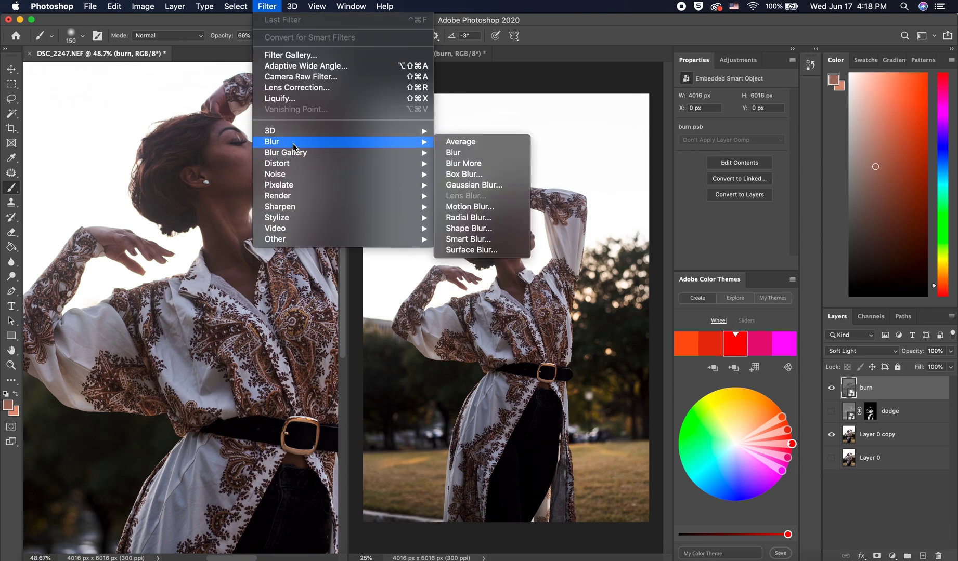
click(471, 186)
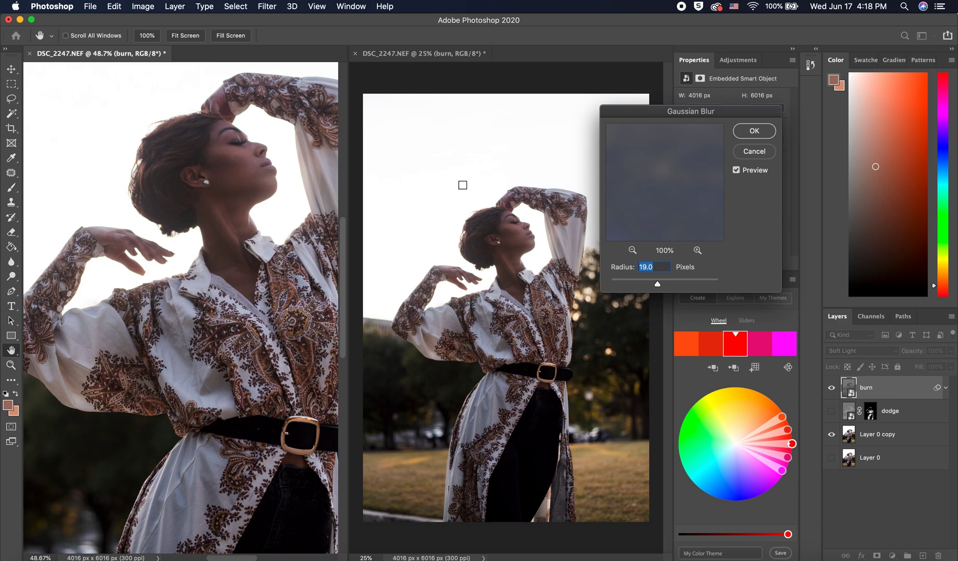
drag(658, 284, 687, 287)
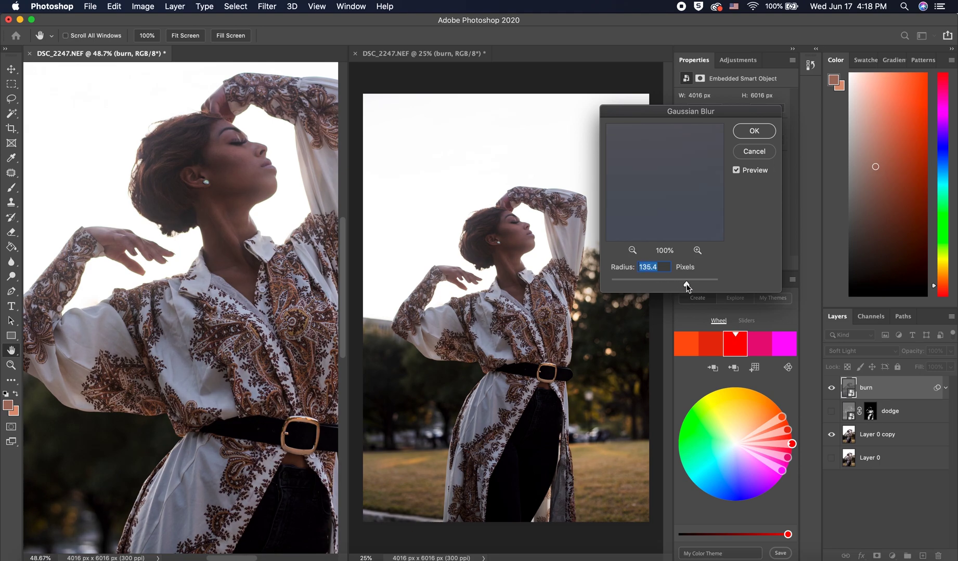
drag(687, 286, 679, 285)
- Apply the Gaussian Blur smart filter, then give the burn layer an inverted black mask
click(752, 133)
key(b)
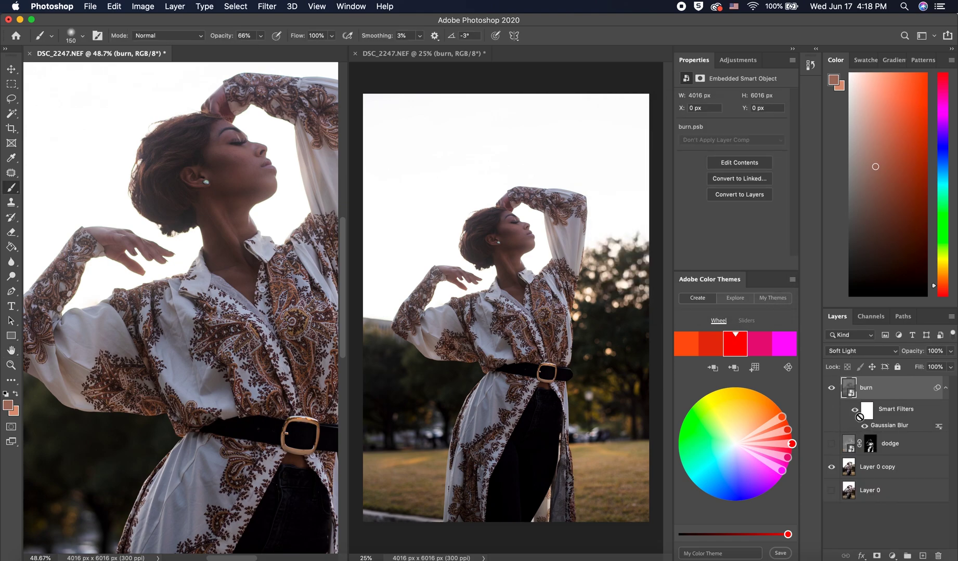
click(876, 556)
key(super+i)
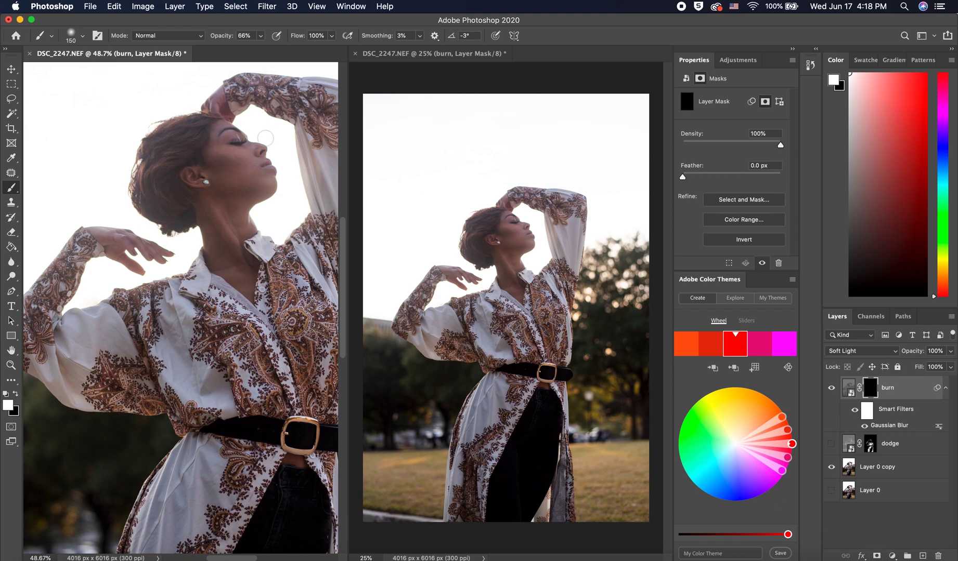
- Burn the neck shadows on the burn mask with a 250 px brush at 30% opacity
key(bracketright)
key(bracketright)
key(bracketright)
key(3)
scroll(153, 270, up, 3)
scroll(153, 270, up, 4)
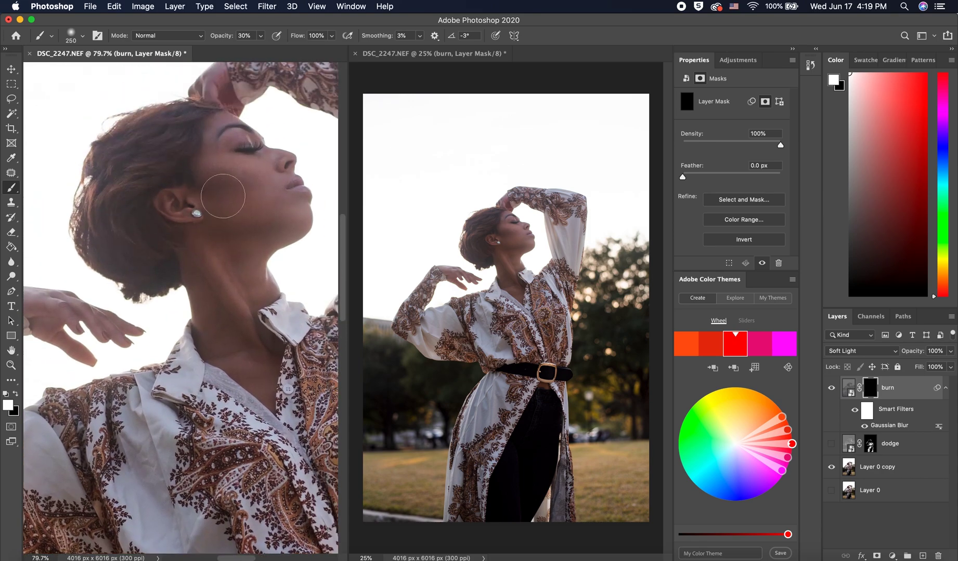
mouse_move(275, 347)
mouse_down()
mouse_move(217, 340)
mouse_move(257, 378)
mouse_move(234, 354)
mouse_up()
key(bracketleft)
key(bracketleft)
key(bracketleft)
key(bracketleft)
key(bracketleft)
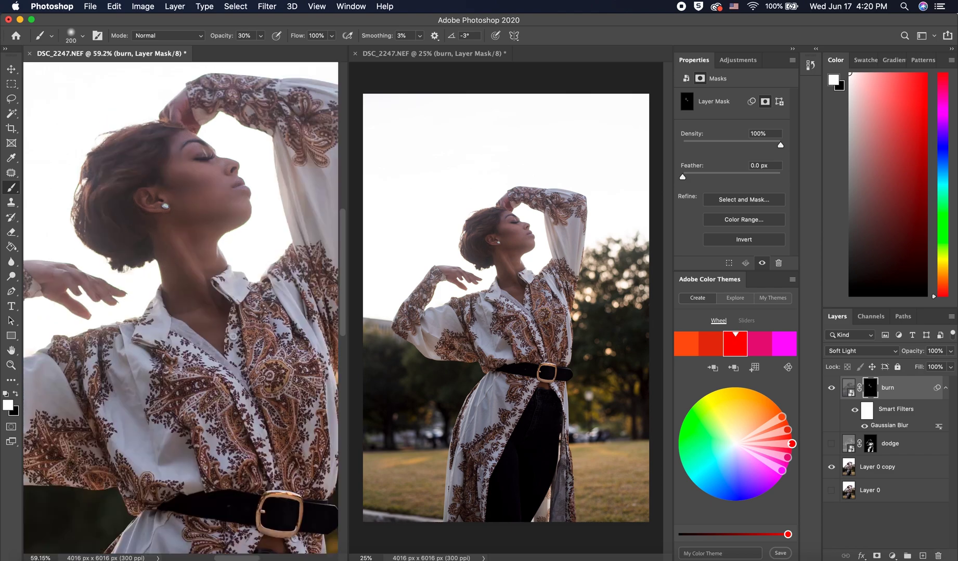
scroll(206, 231, down, 4)
scroll(205, 234, left, 2)
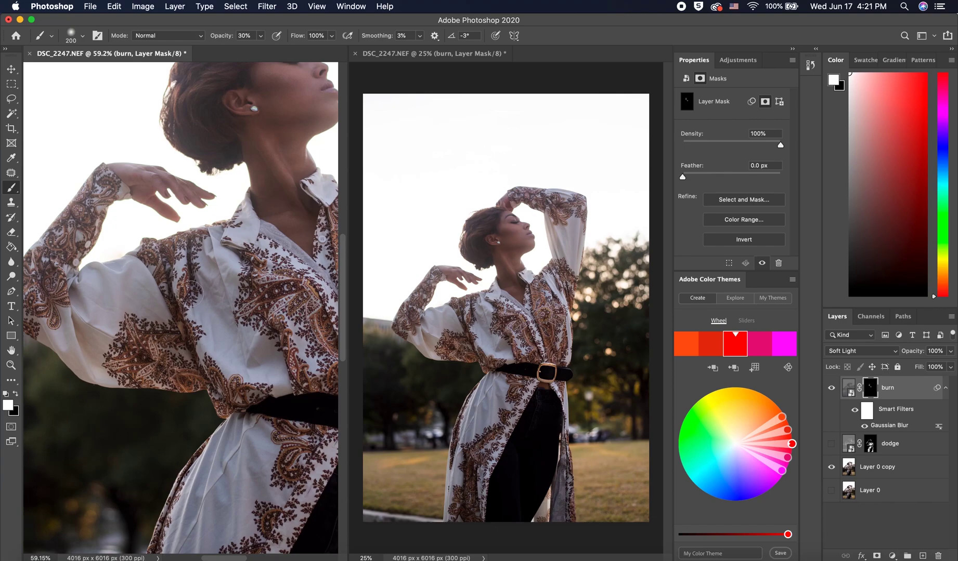
scroll(182, 302, down, 5)
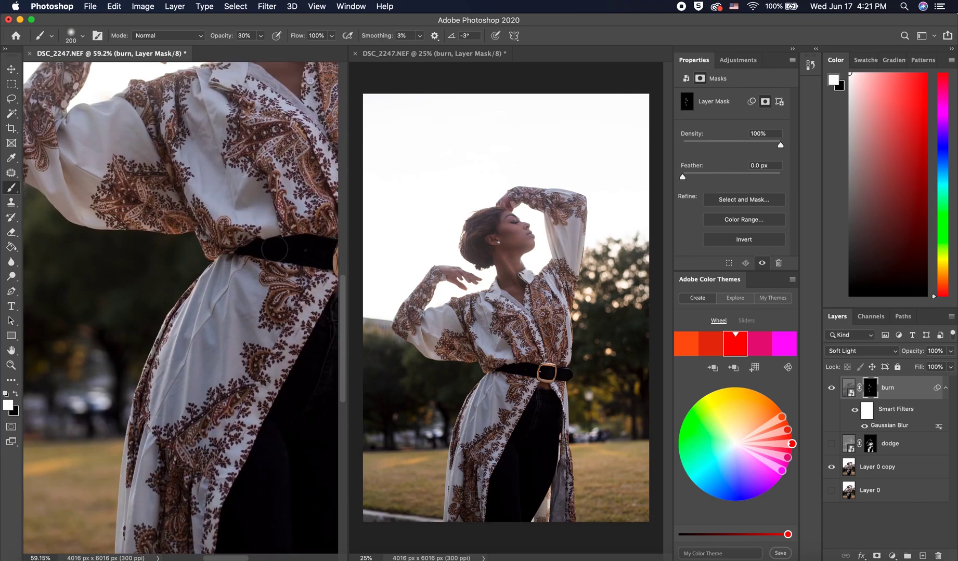
scroll(273, 250, down, 2)
scroll(130, 364, down, 3)
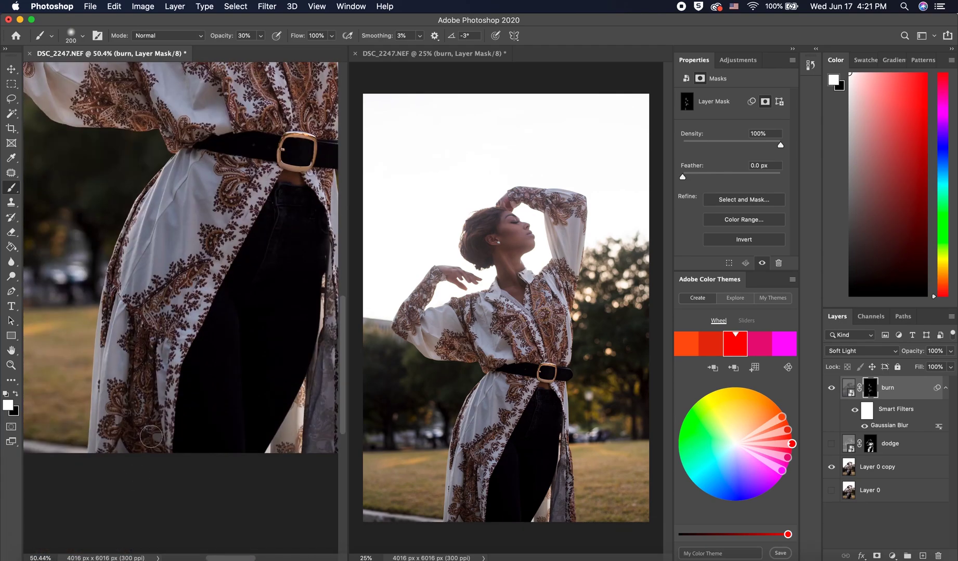
scroll(274, 454, right, 2)
scroll(246, 373, up, 2)
scroll(224, 364, up, 3)
scroll(244, 311, up, 5)
scroll(268, 197, up, 1)
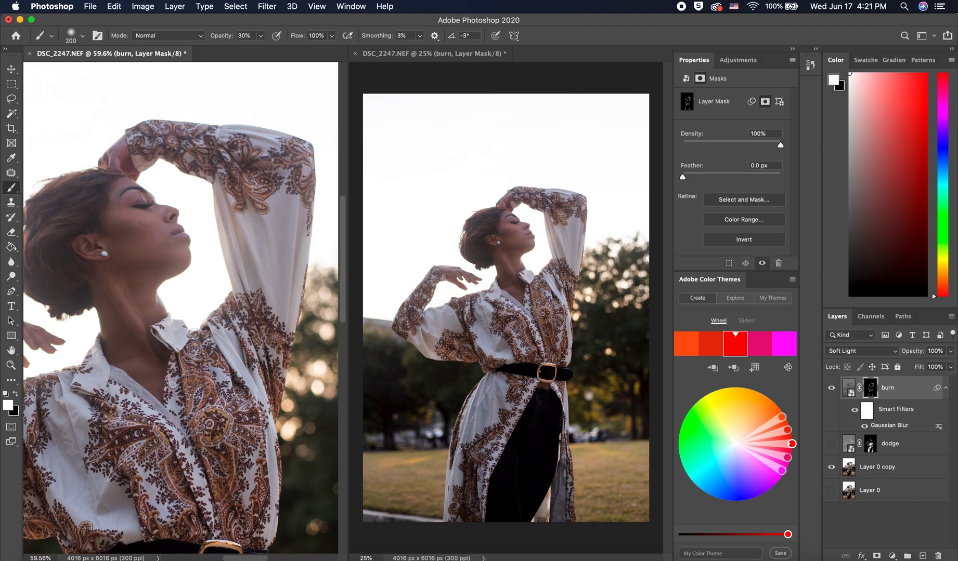
- Show the dodge layer again and make it the active layer
click(831, 443)
scroll(239, 364, down, 5)
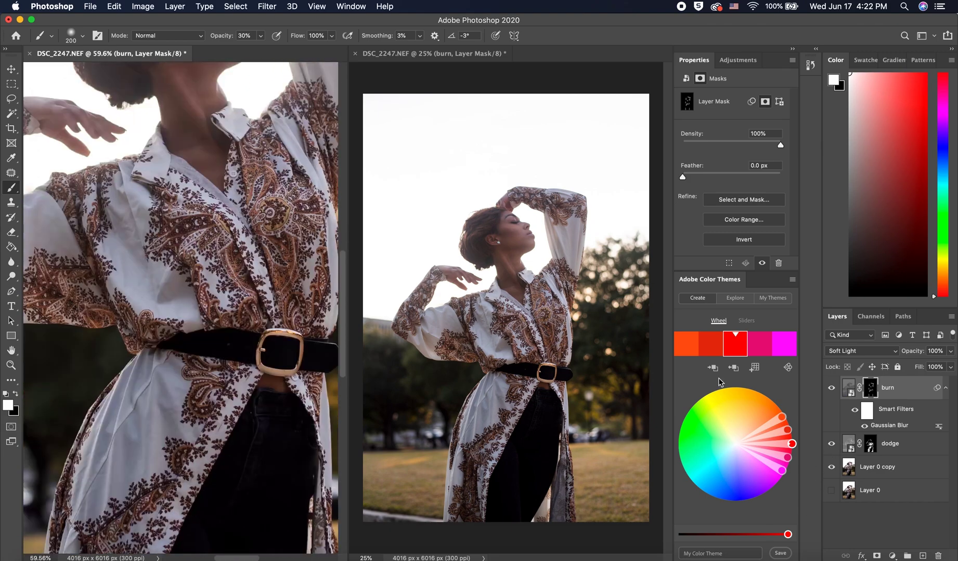
click(911, 451)
- Raise the brush opacity in stages to 53%, 73%, and then 100%
drag(261, 37, 274, 52)
scroll(197, 311, down, 3)
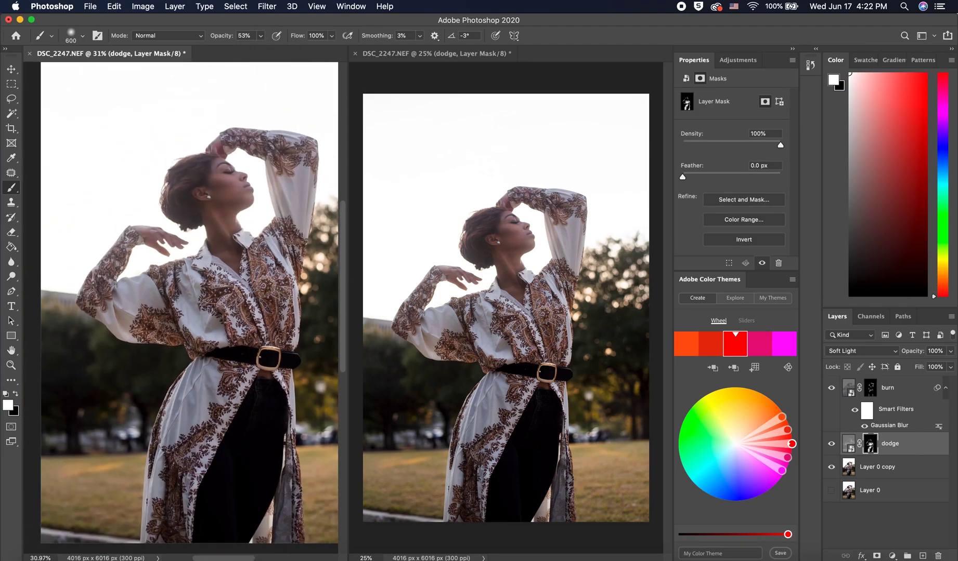
scroll(224, 179, up, 4)
drag(261, 35, 272, 52)
scroll(269, 229, down, 4)
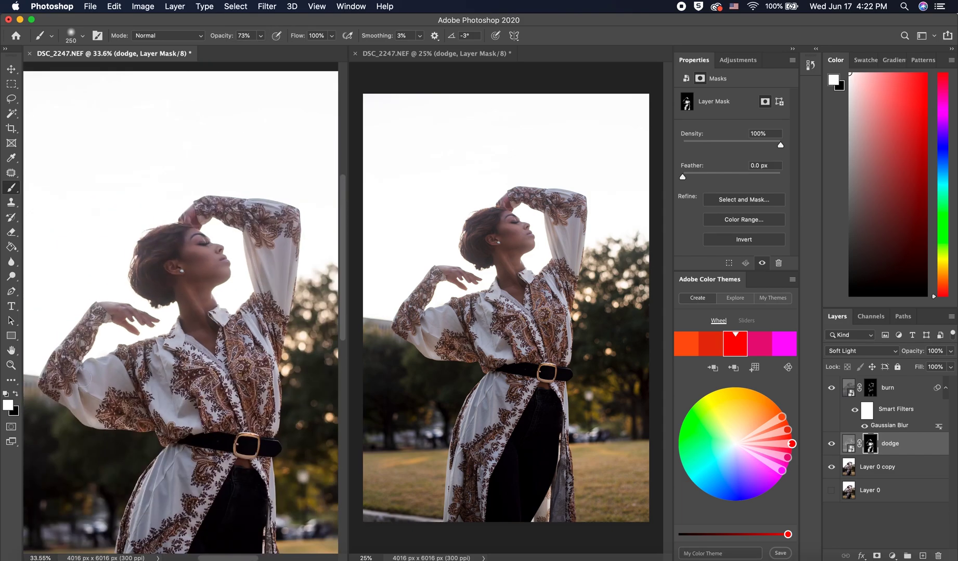
drag(261, 36, 289, 53)
scroll(154, 341, up, 2)
- Brighten the figure on the dodge mask, set the brush to 500 px, and select the burn layer
drag(180, 369, 222, 329)
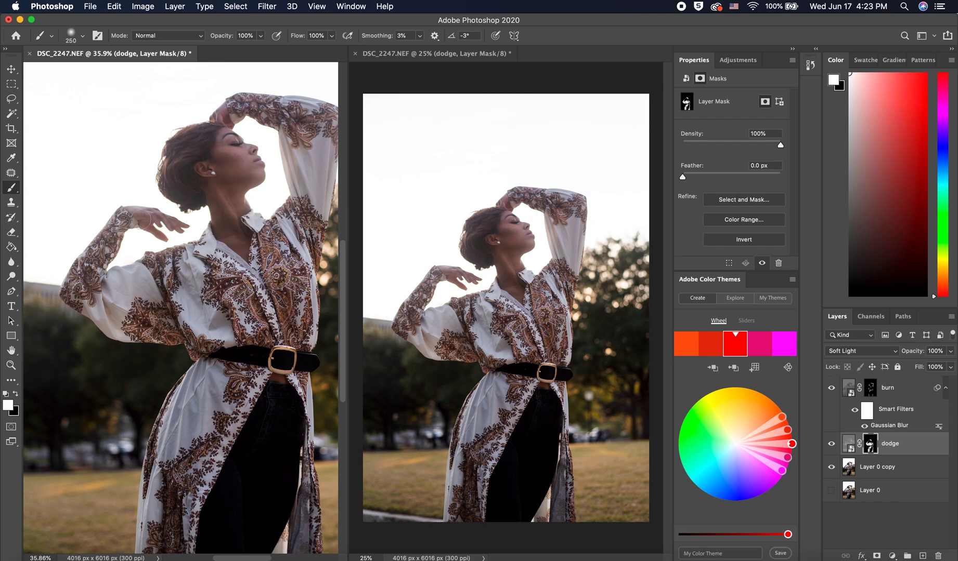
drag(308, 226, 249, 255)
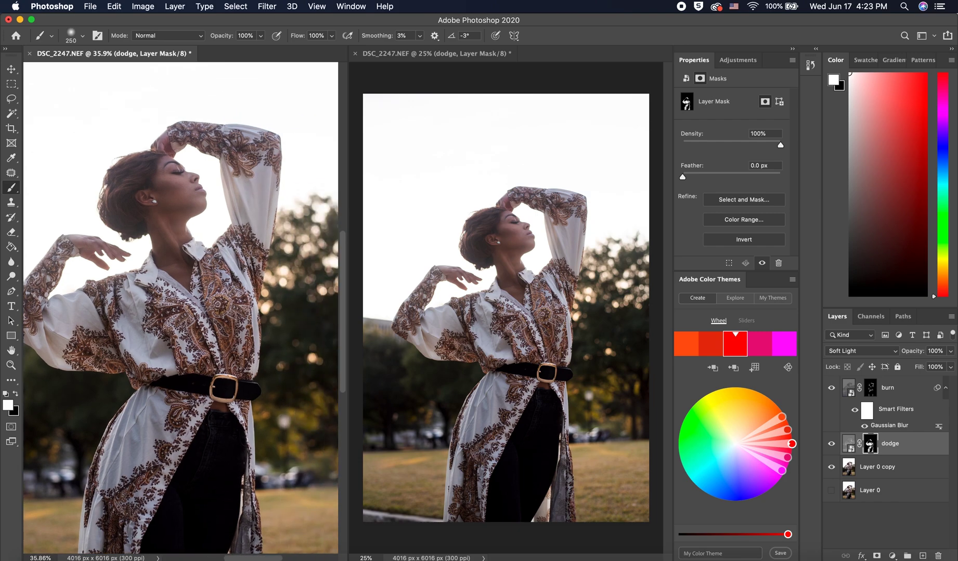
scroll(102, 221, down, 3)
scroll(101, 221, up, 2)
key(bracketright)
key(bracketright)
key(bracketright)
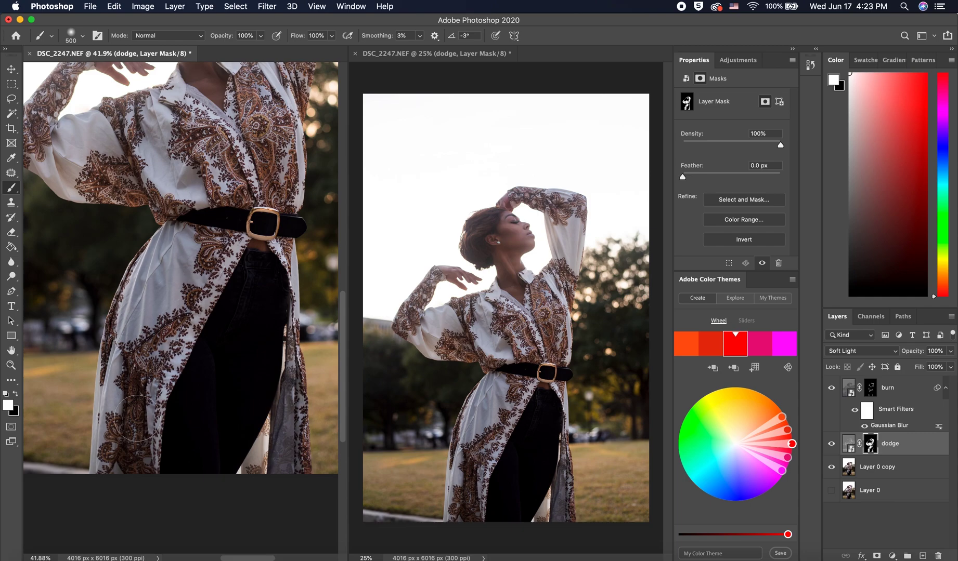
key(alt+bracketright)
scroll(109, 395, up, 3)
scroll(135, 504, down, 1)
- Set the brush opacity to 79% and darken the lower right edge of the dress
click(261, 35)
drag(262, 54, 252, 54)
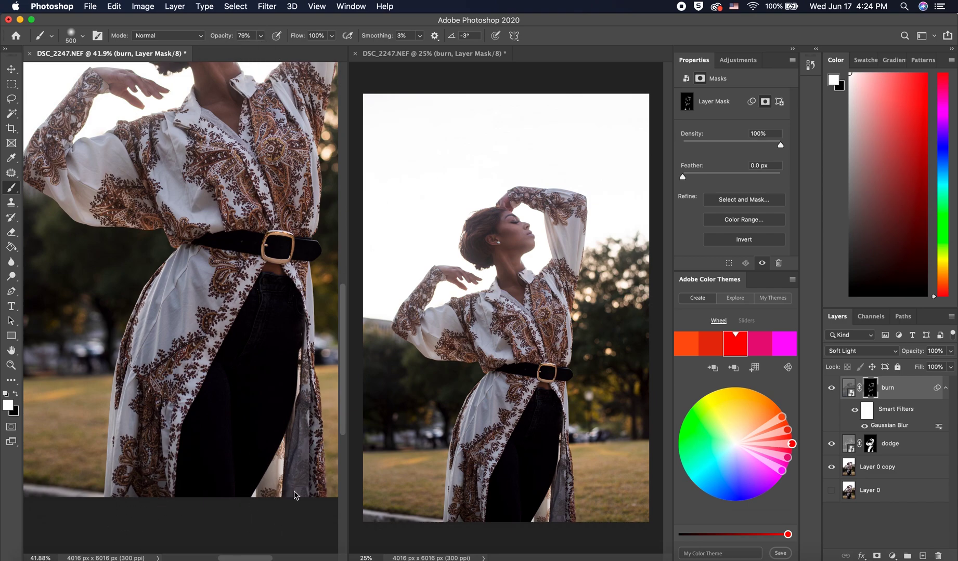
drag(305, 500, 304, 396)
scroll(302, 392, up, 5)
scroll(298, 391, left, 2)
scroll(298, 391, up, 2)
scroll(171, 303, up, 1)
- Shrink the brush to 175 px and work over the sleeve areas
key(bracketleft)
key(bracketleft)
key(bracketleft)
key(bracketleft)
key(bracketleft)
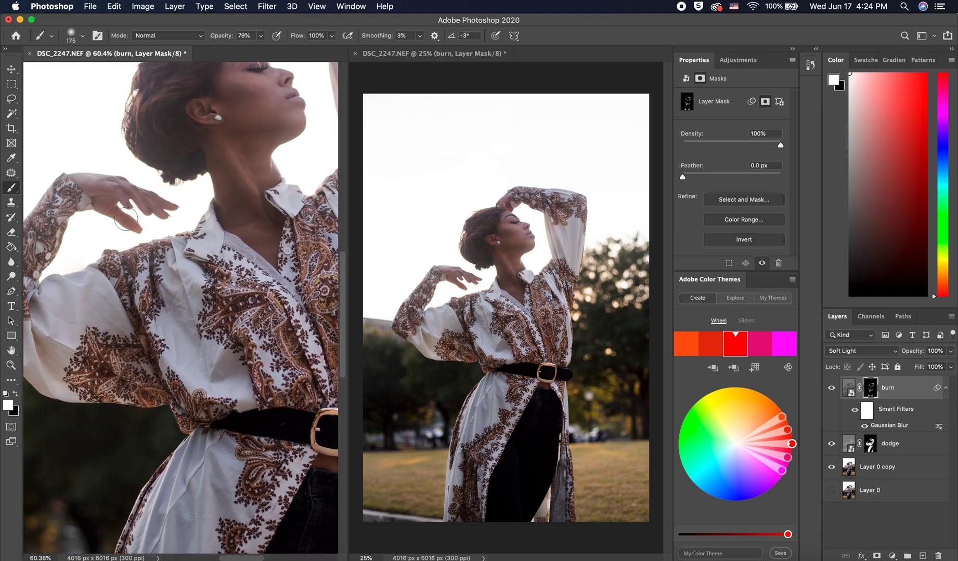
scroll(130, 224, up, 2)
scroll(285, 240, up, 3)
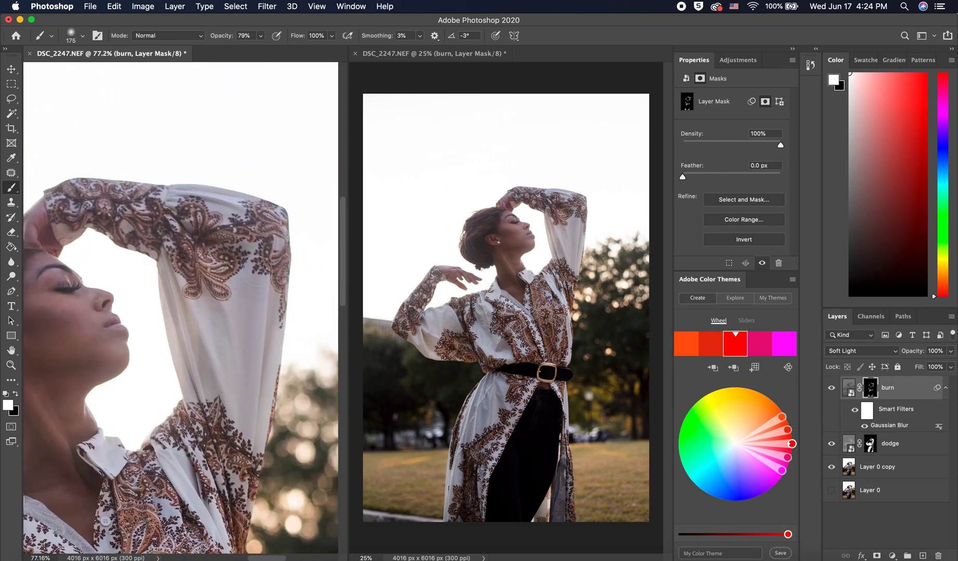
scroll(182, 337, down, 3)
scroll(271, 195, left, 5)
scroll(270, 194, down, 3)
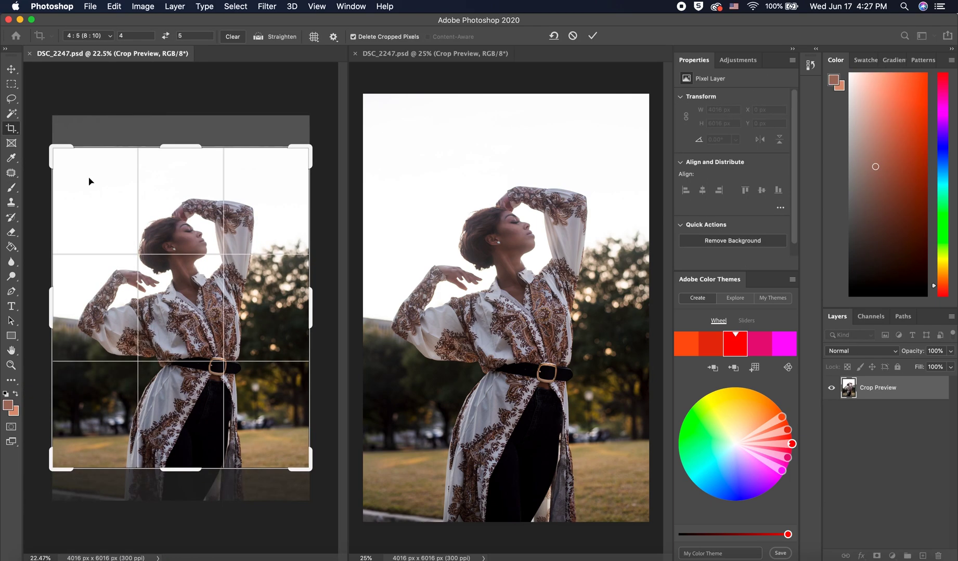
- Nudge the photo up and left, tighten the 4:5 crop frame slightly, and commit the crop
key(Up)
key(Up)
key(Up)
key(Up)
key(Up)
key(Up)
key(Up)
key(Up)
key(Up)
key(Up)
key(Up)
key(Up)
key(Up)
key(Up)
key(Up)
key(Up)
key(Up)
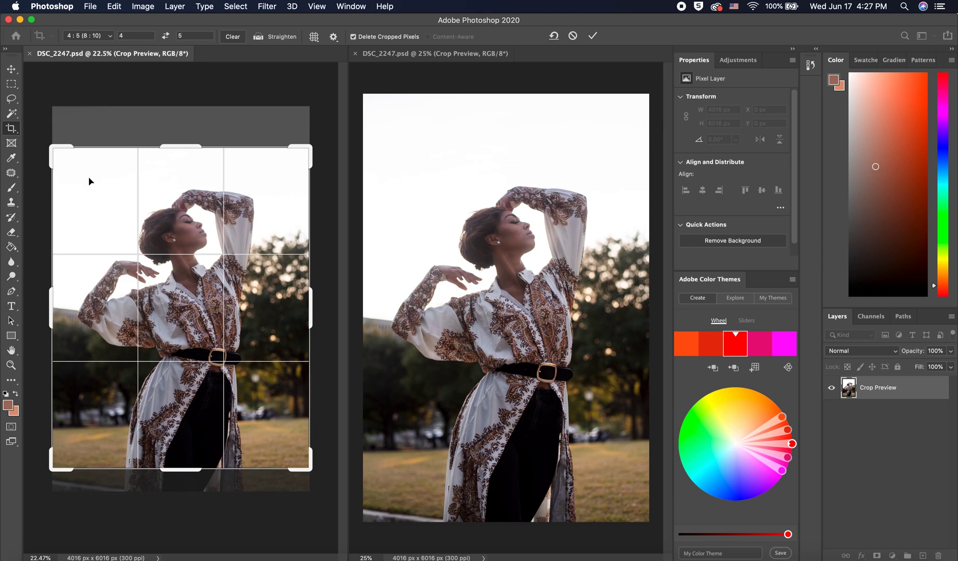
drag(311, 470, 306, 468)
key(Left)
key(Left)
key(Up)
key(Up)
key(Up)
key(Up)
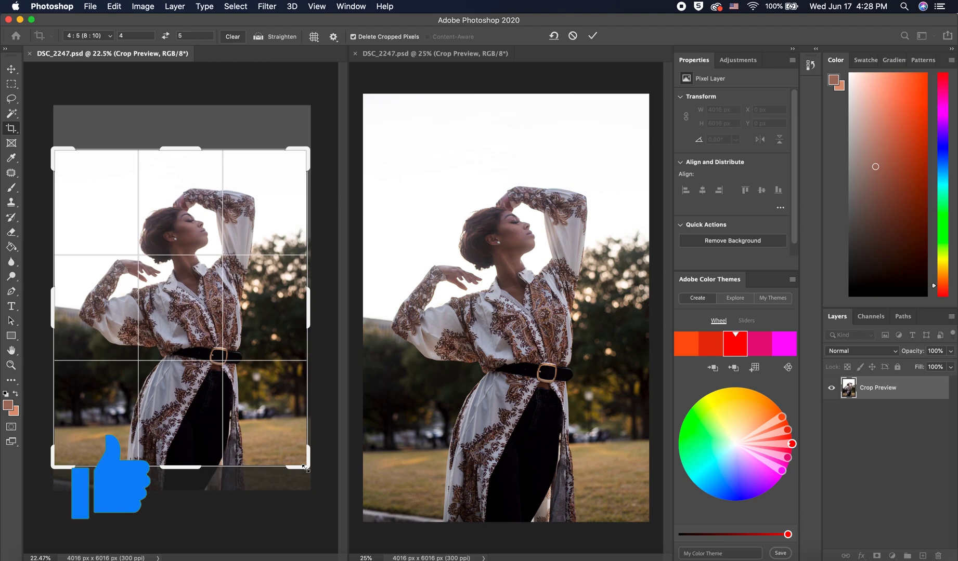
key(Up)
key(Up)
key(Up)
key(Up)
key(Return)
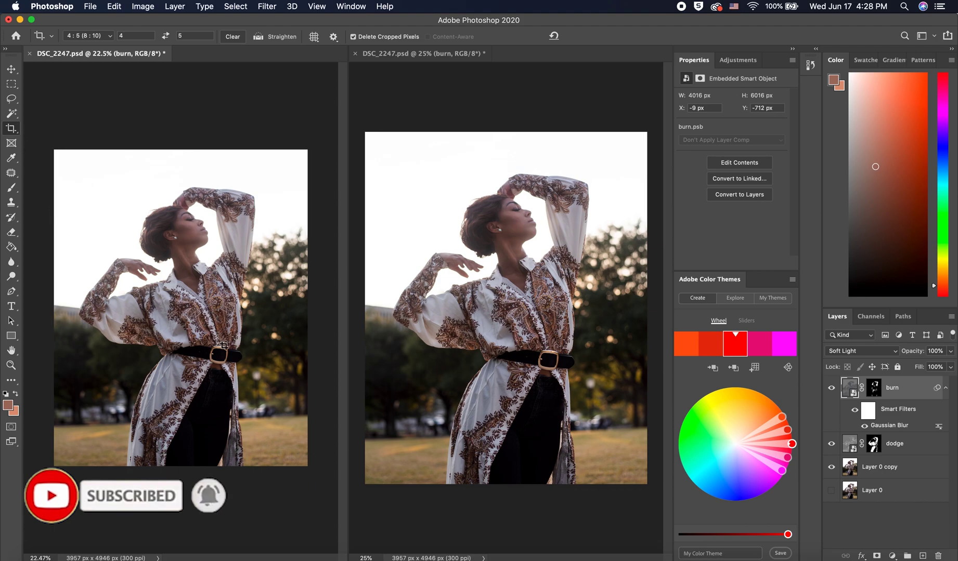
- Export the cropped portrait as a 100% quality JPG and open it in Lightroom's Develop module
click(142, 6)
mouse_move(90, 6)
mouse_move(172, 164)
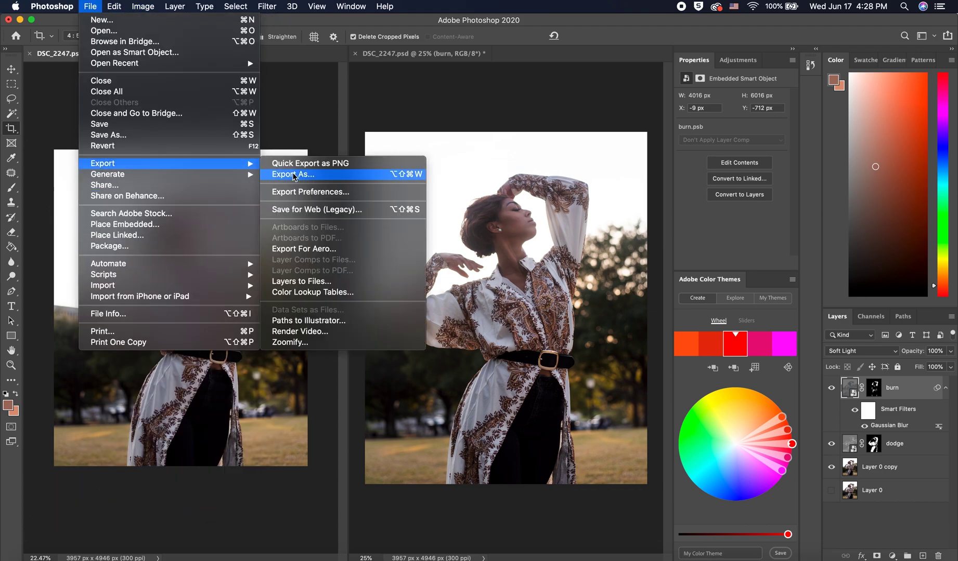
click(293, 175)
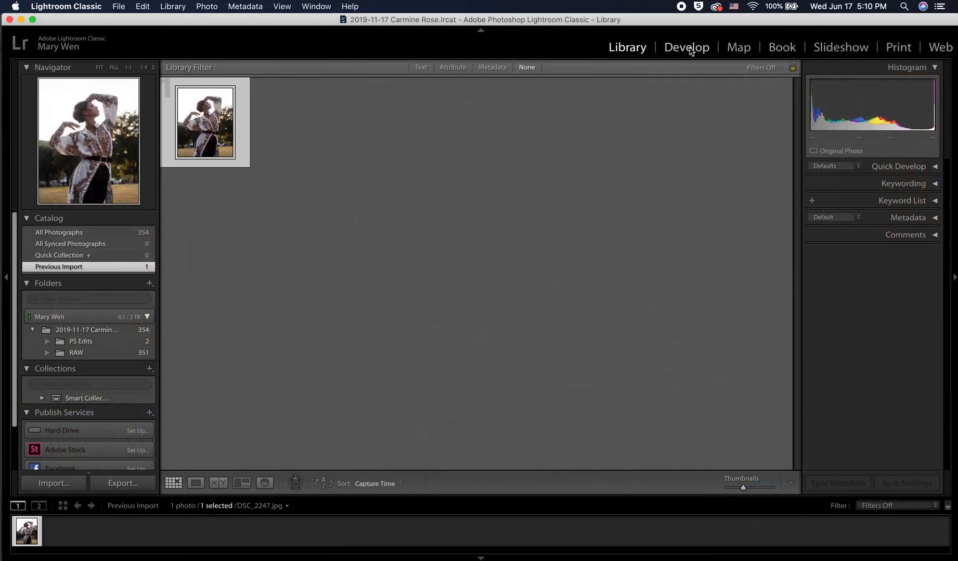
click(687, 47)
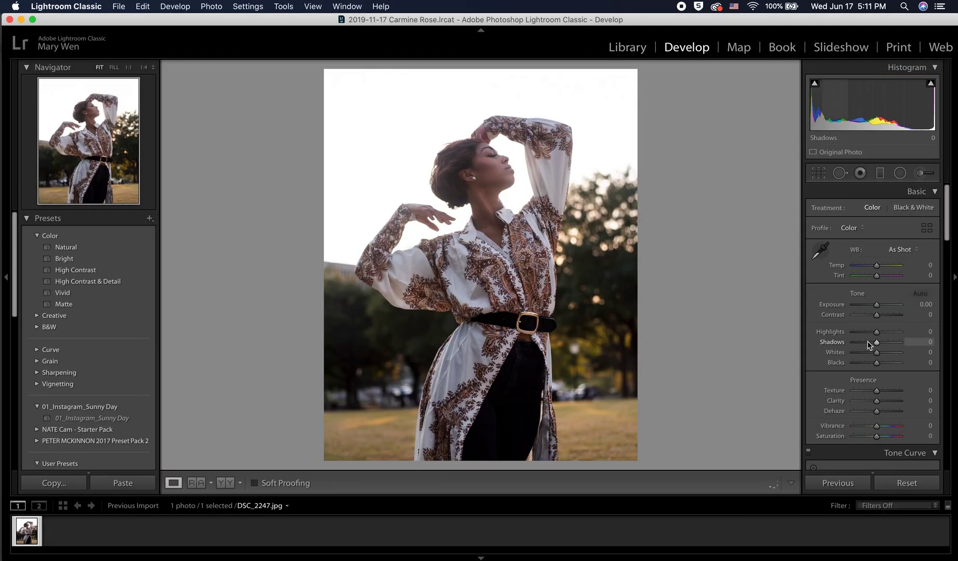
- Warm the photo to Temp +12 and raise Contrast to +26
drag(877, 267, 880, 270)
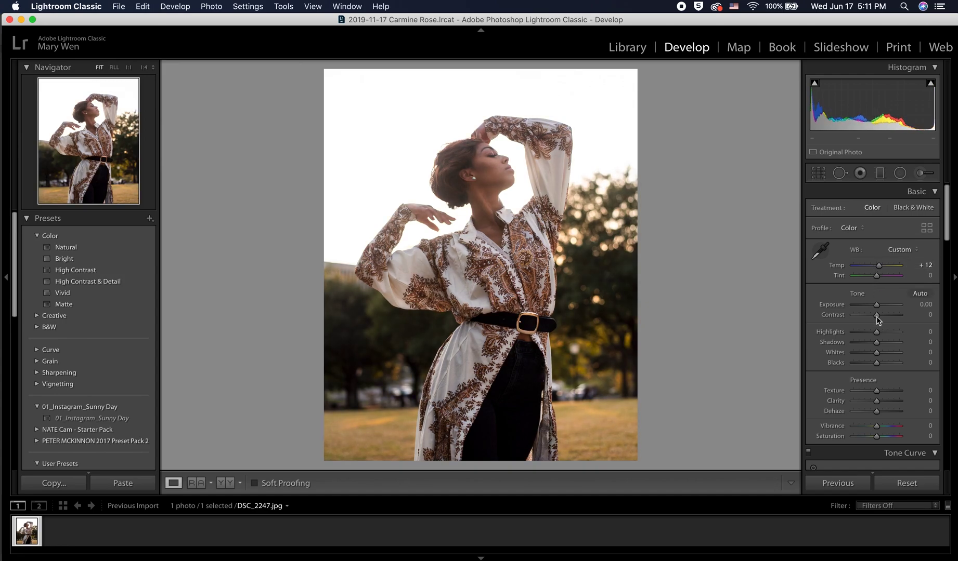
drag(876, 315, 881, 318)
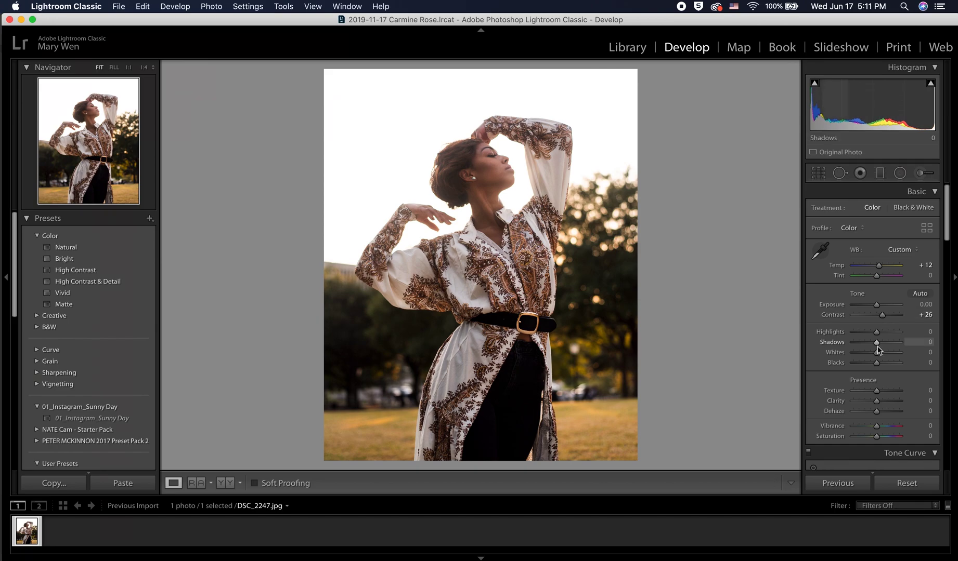
scroll(878, 348, down, 3)
scroll(878, 350, down, 10)
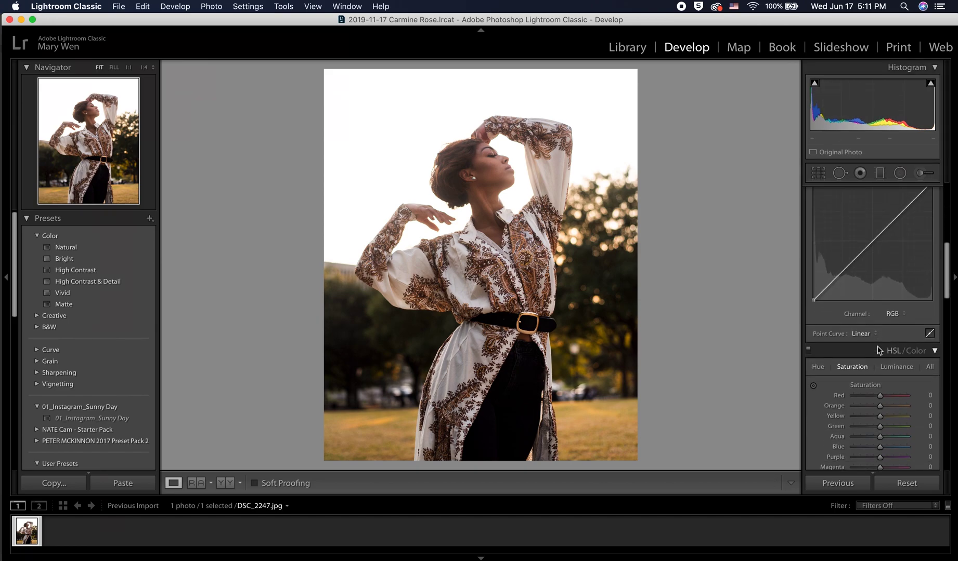
- Shift the Yellow hue to -25 and add a -9 post-crop vignette
click(817, 247)
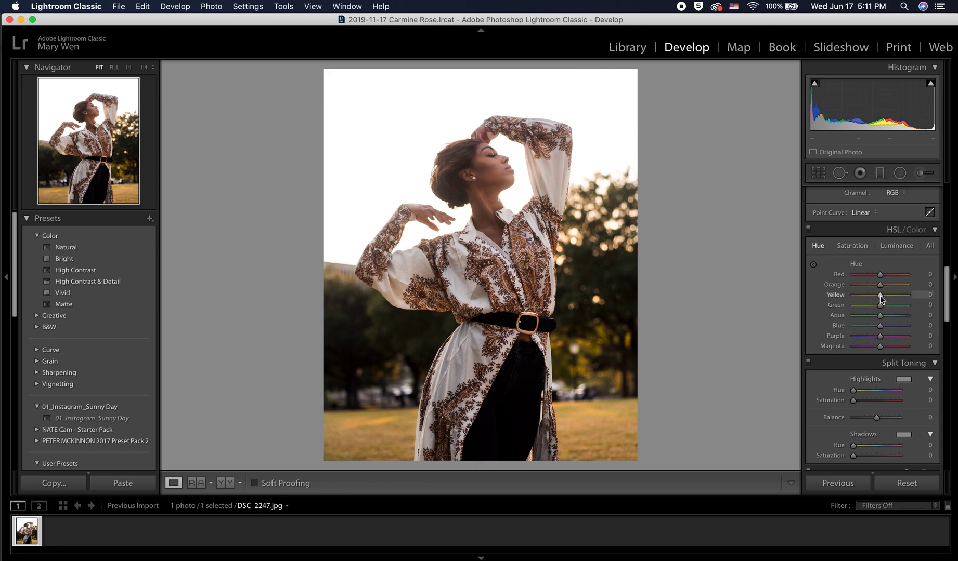
drag(880, 300, 872, 299)
scroll(879, 327, down, 5)
scroll(878, 327, up, 5)
scroll(876, 353, down, 8)
drag(877, 398, 875, 399)
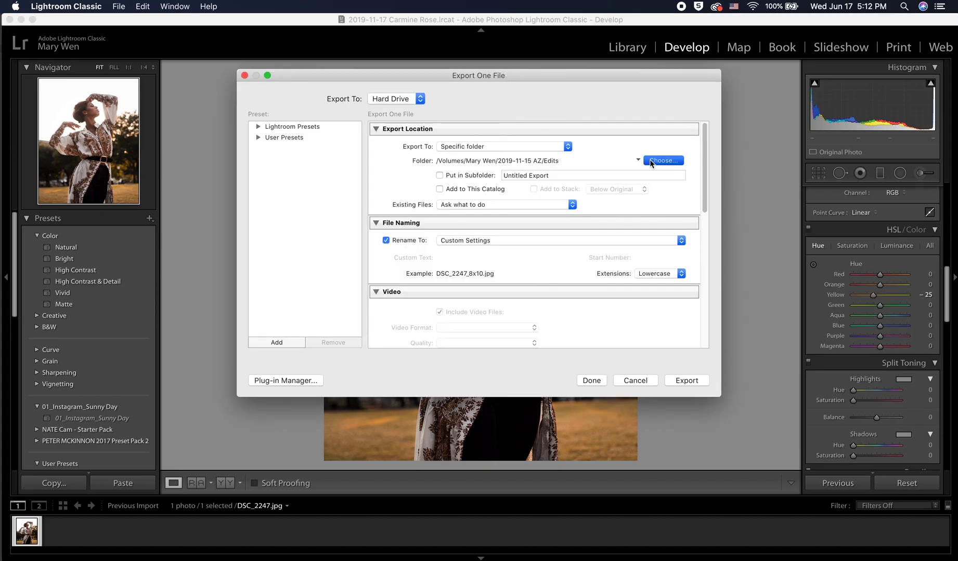
click(651, 162)
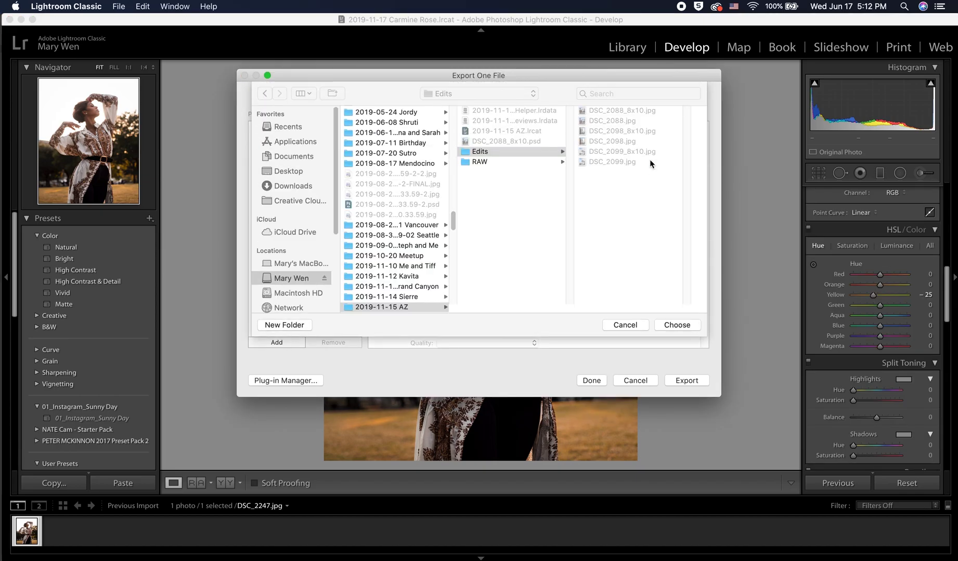